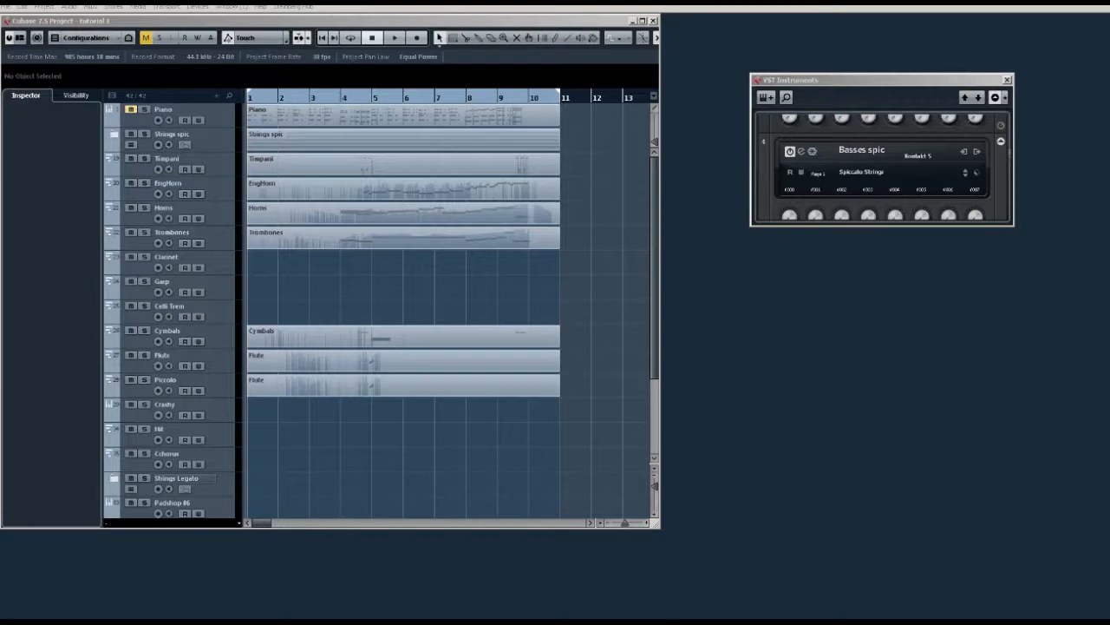
# Step: Play the full orchestral arrangement from bar 1 through its end and stop playback
pyautogui.click(533, 19)
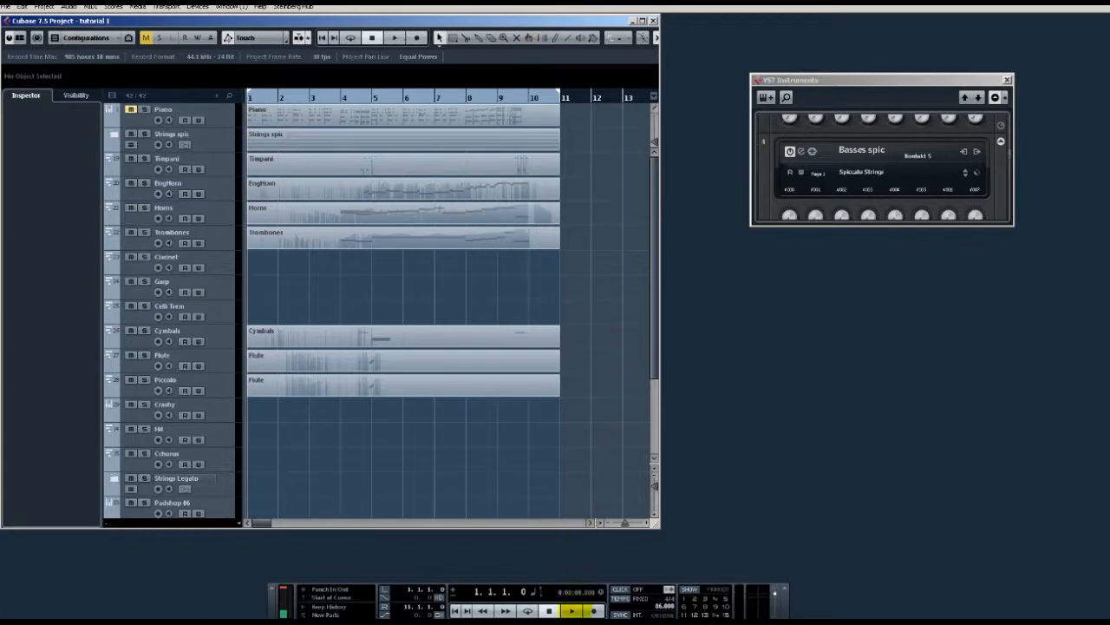
pyautogui.press('space')
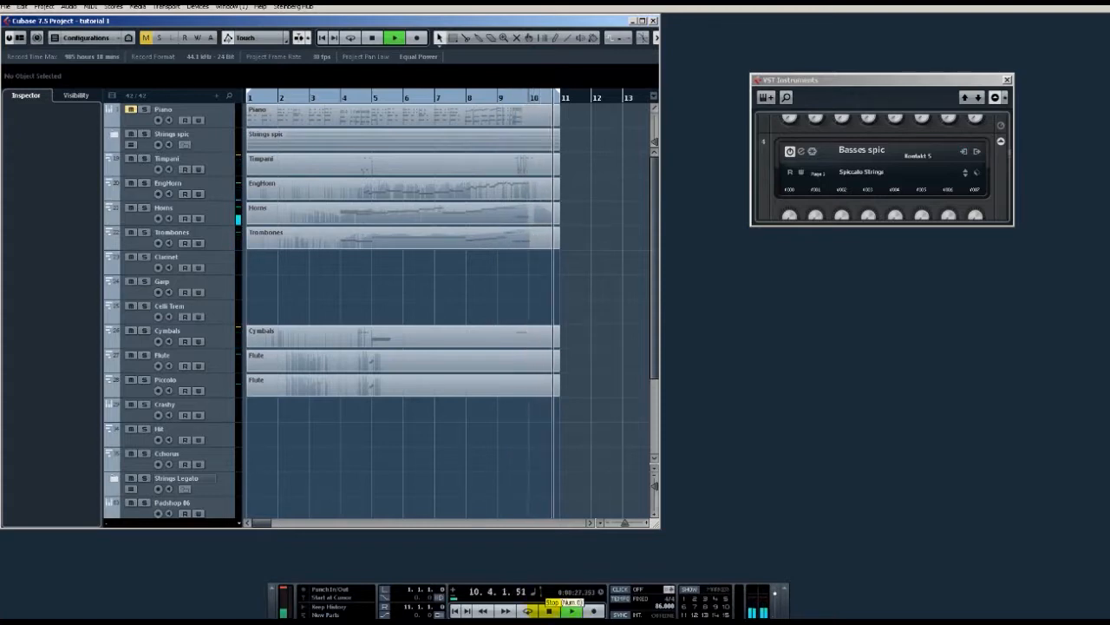
pyautogui.click(549, 609)
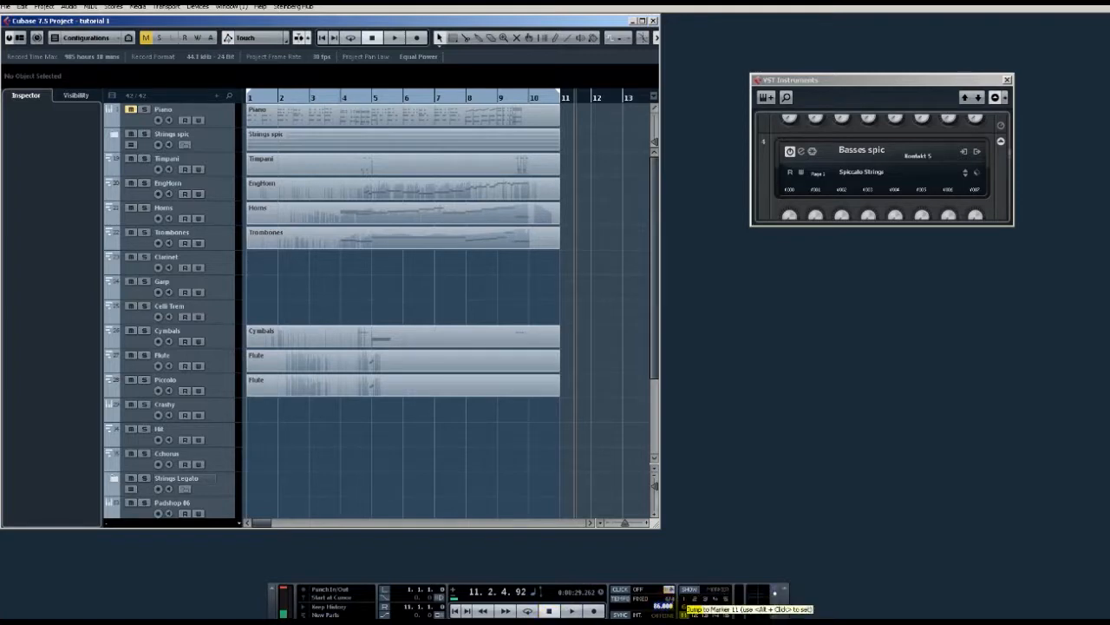
# Step: Set the project tempo to 110, return to the start and play the arrangement through to its end
pyautogui.write('110')
pyautogui.press('Return')
pyautogui.press('.')
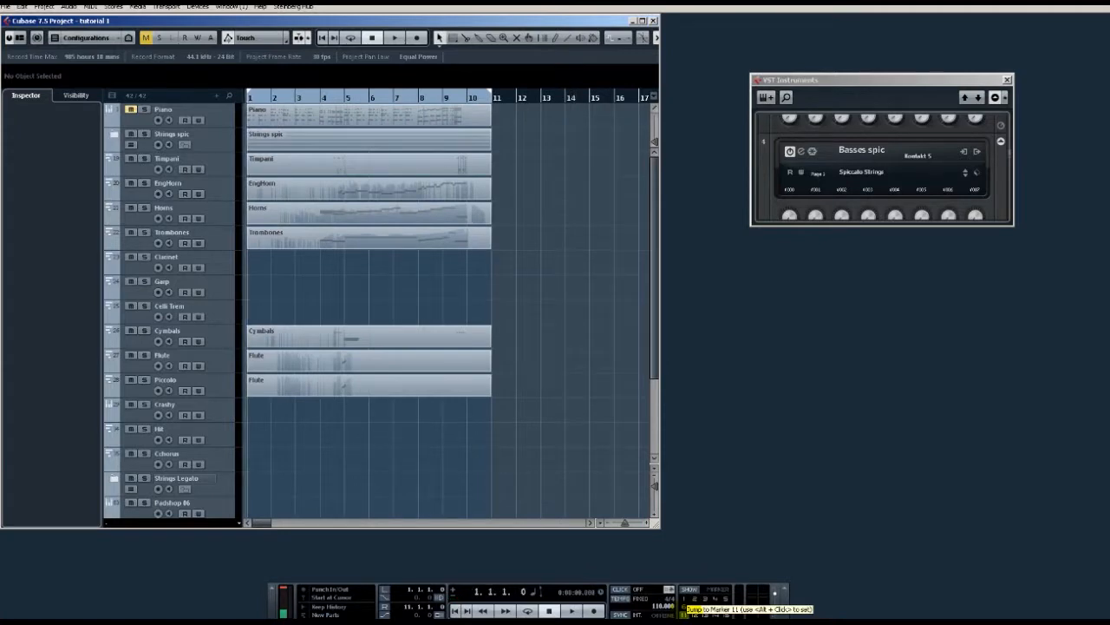
pyautogui.press('space')
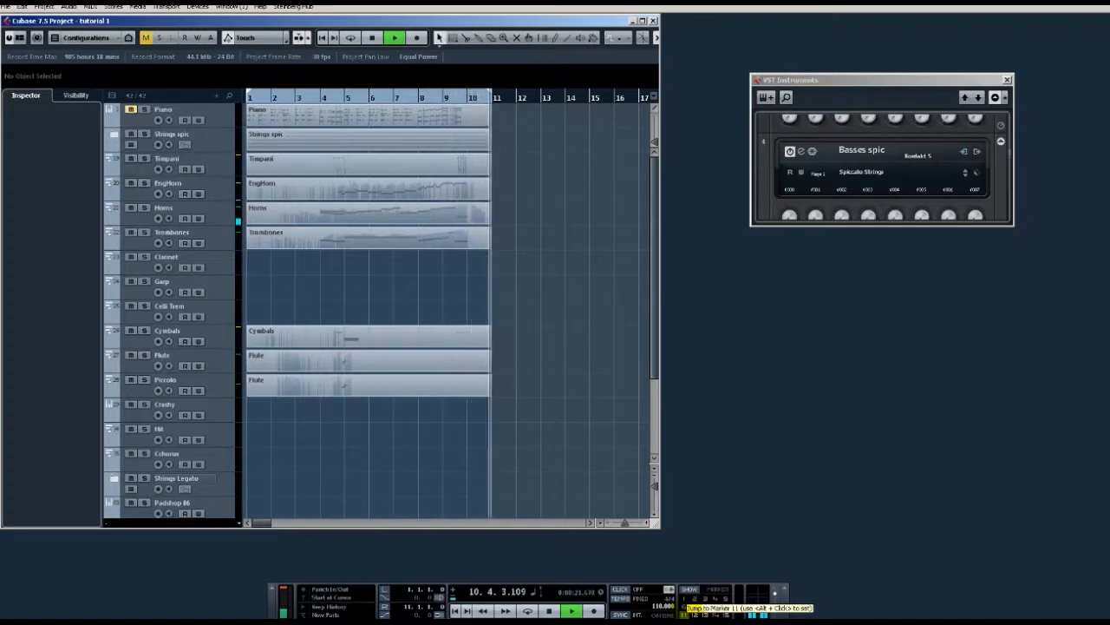
pyautogui.press('space')
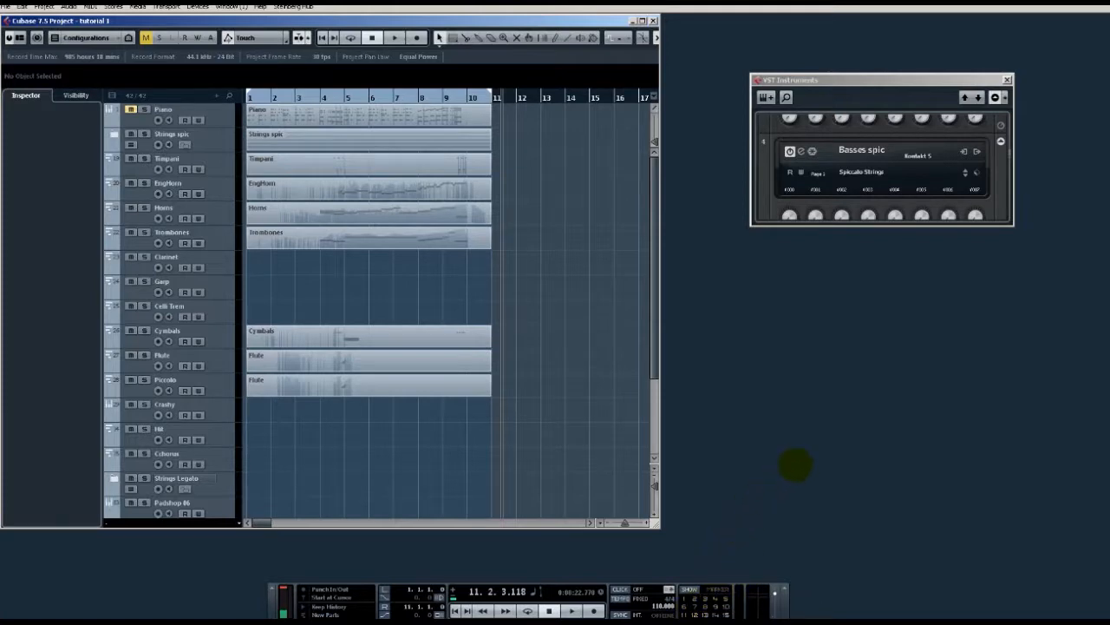
# Step: Bring the SoundSet note into view below the VST Instruments rack and open the Piano part for editing
pyautogui.moveTo(1109, 230); pyautogui.dragTo(843, 278)
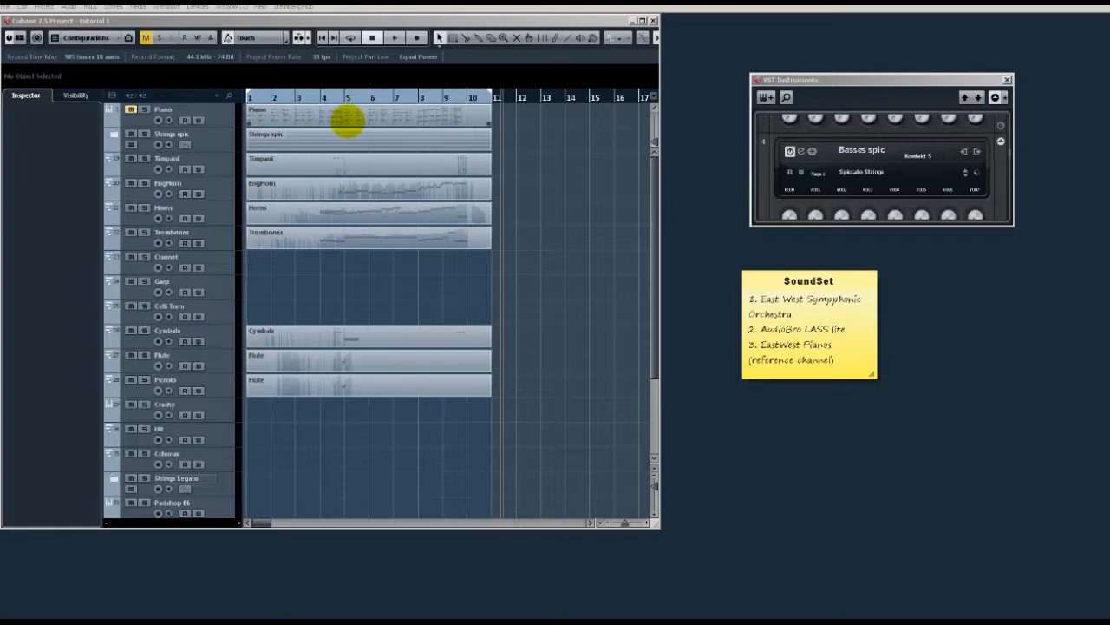
pyautogui.doubleClick(347, 121)
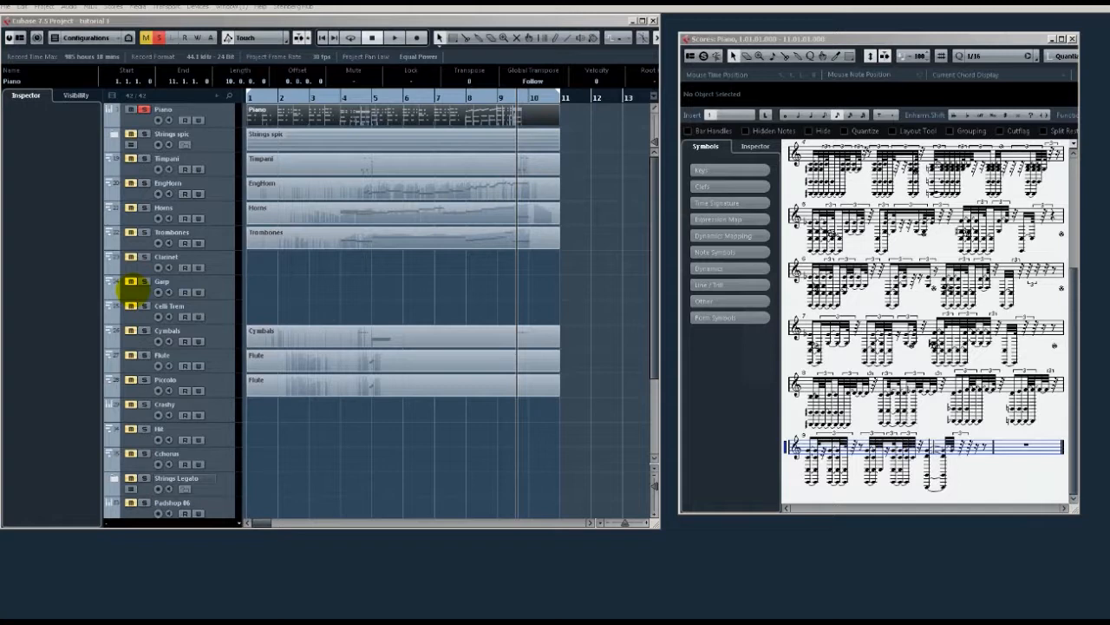
# Step: Show the transport controls and play the soloed Piano track from bar 1 to past bar 10
pyautogui.press('F2')
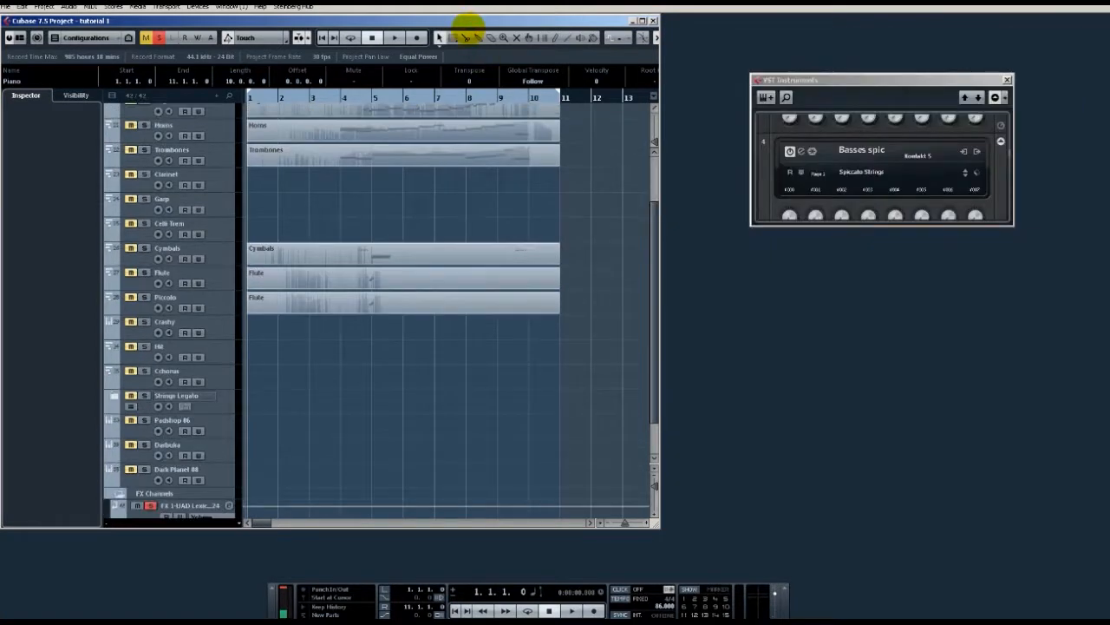
pyautogui.press('space')
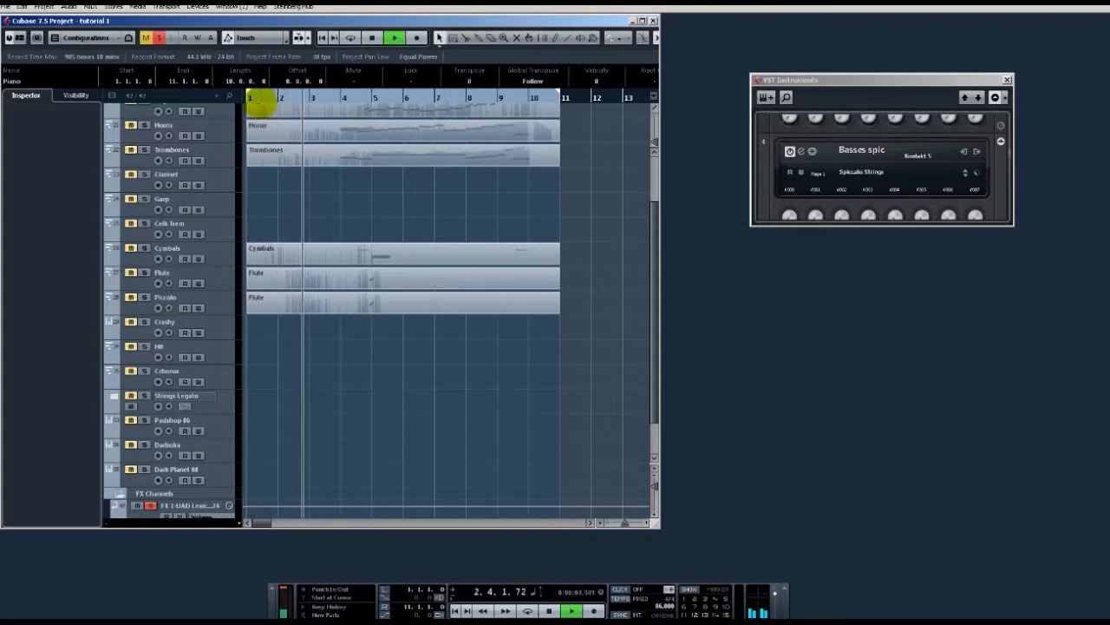
pyautogui.scroll(3, 375, 196)
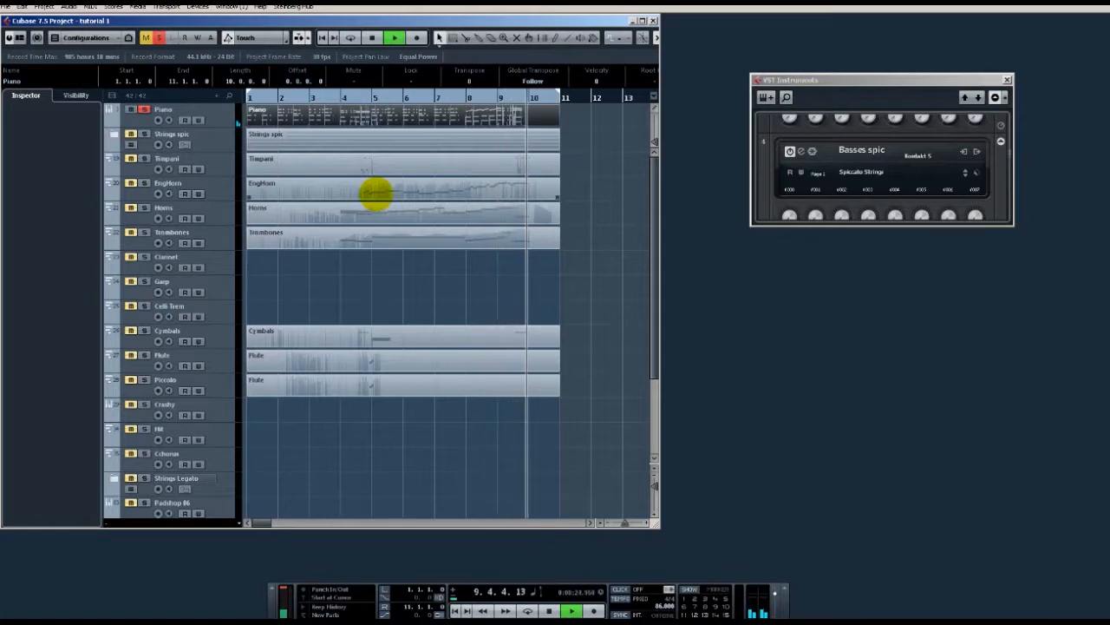
pyautogui.press('space')
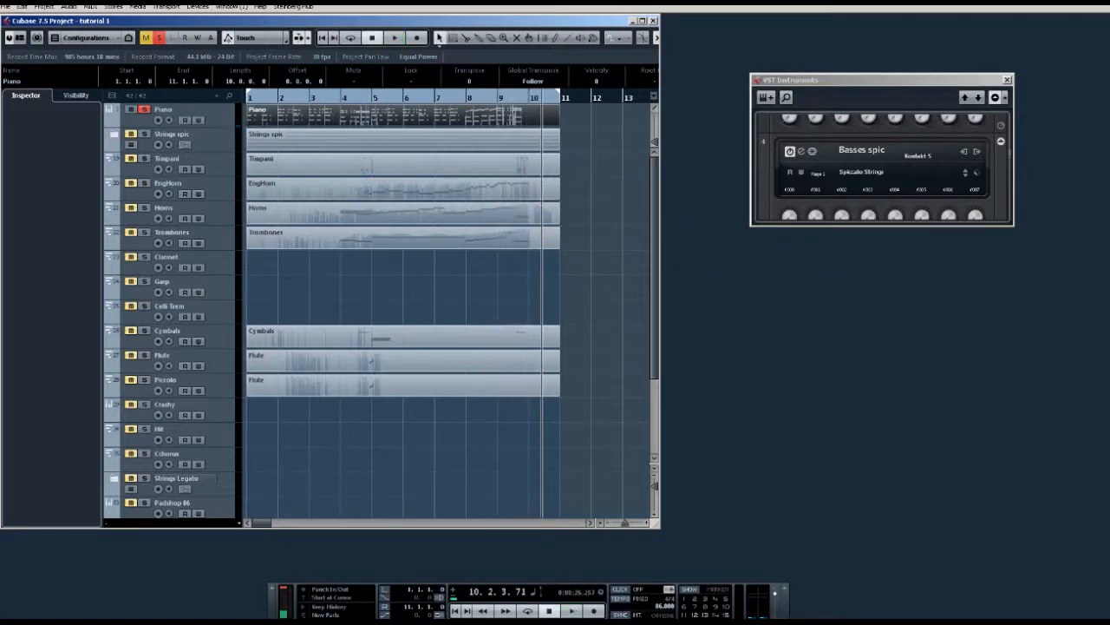
# Step: Place the Chord Progression note over the lower part of the arrangement and show the transport controls again
pyautogui.hotkey('alt', 'Tab')
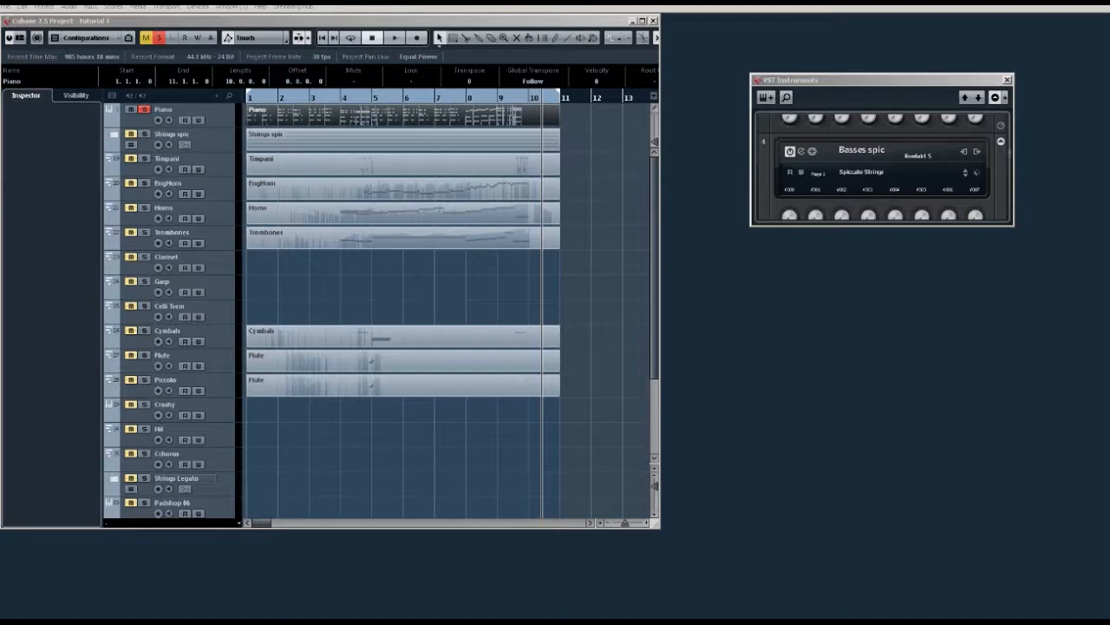
pyautogui.moveTo(1109, 306); pyautogui.dragTo(678, 353)
pyautogui.moveTo(661, 372); pyautogui.dragTo(412, 425)
pyautogui.press('F2')
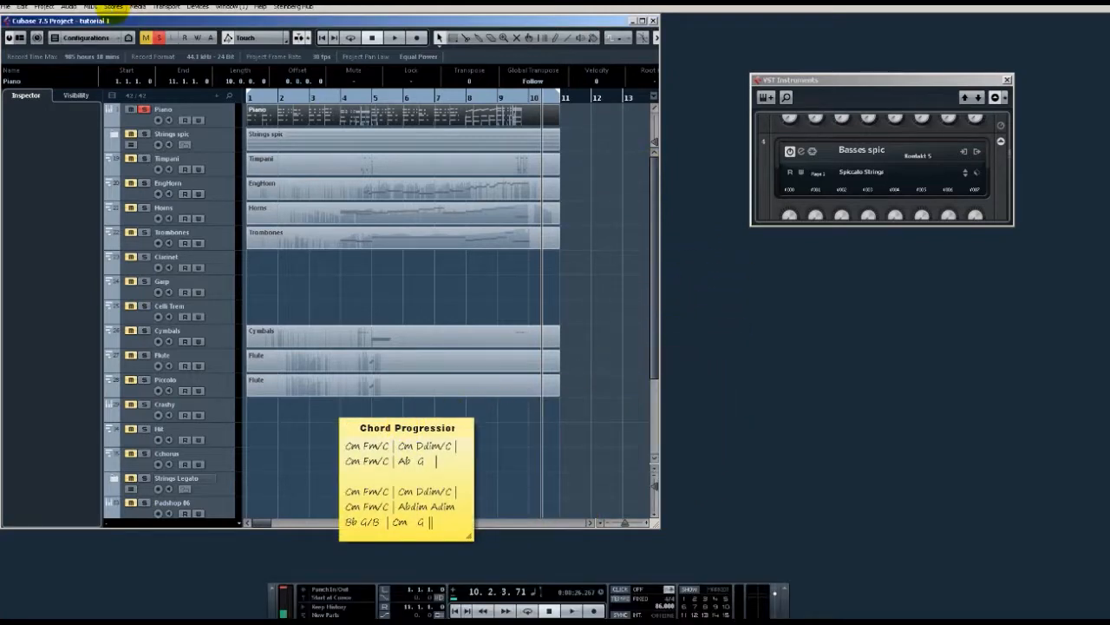
# Step: Open the selected Piano part in the score editor and return the playback position to the project start
pyautogui.click(114, 7)
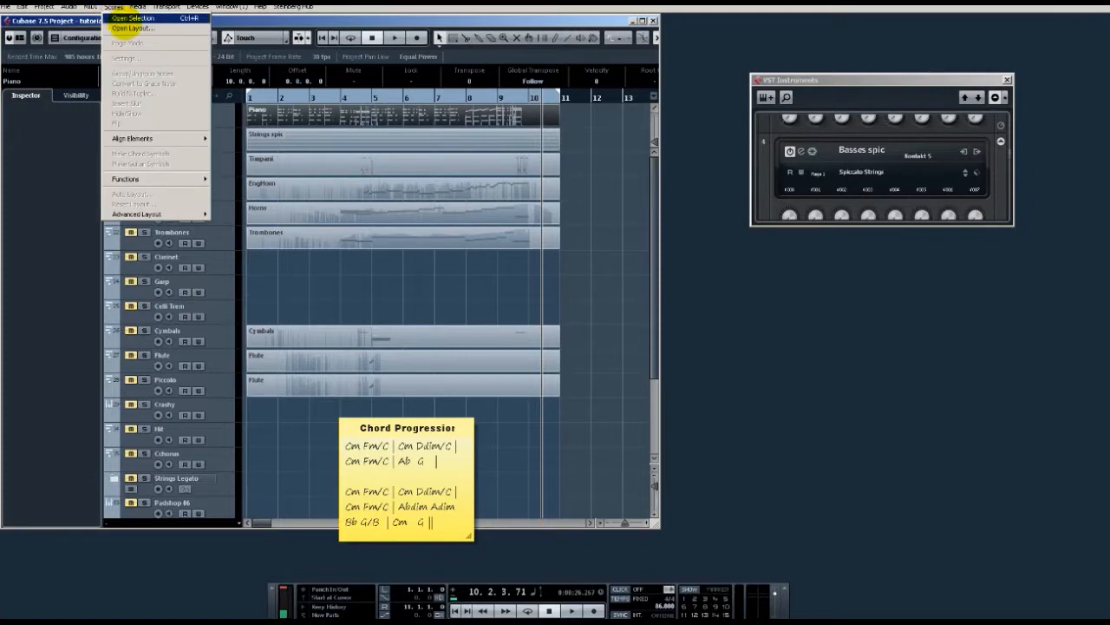
pyautogui.click(132, 18)
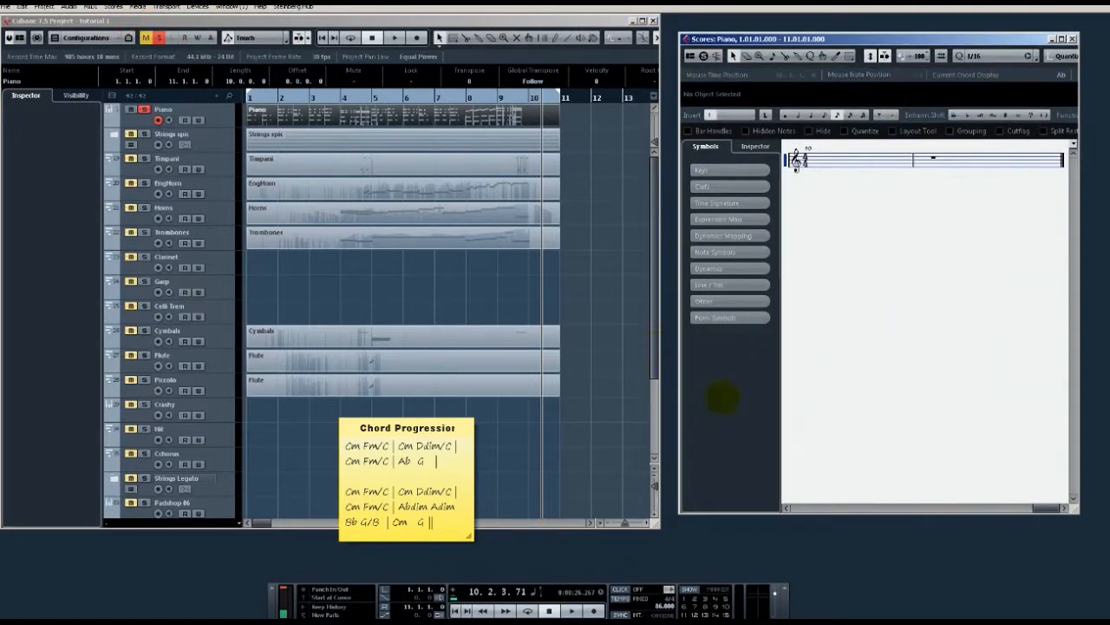
pyautogui.press('KP_Decimal')
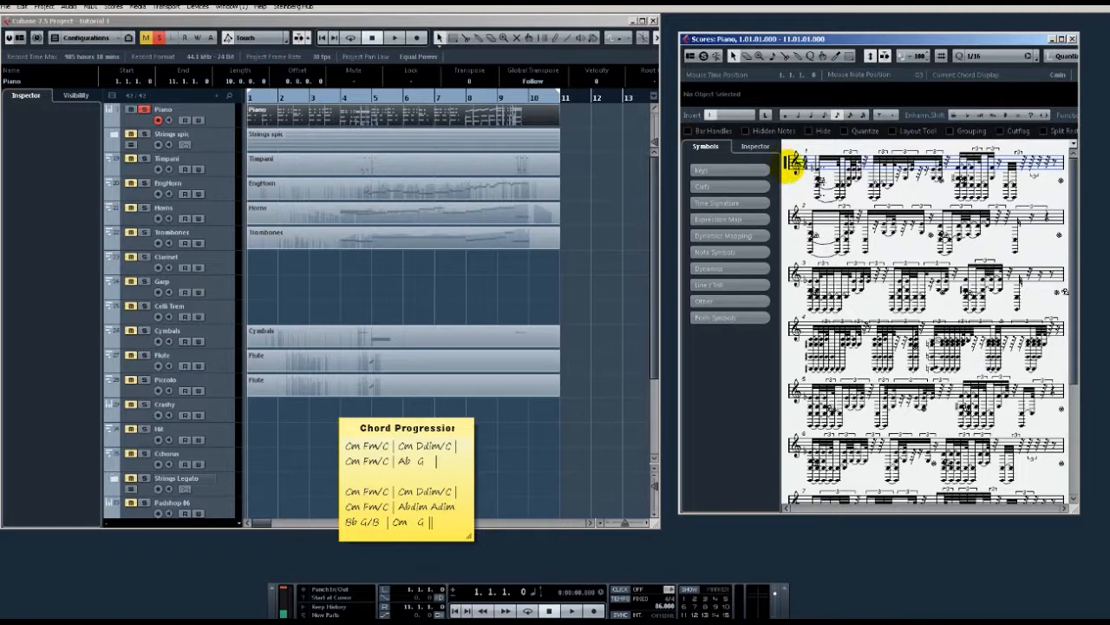
# Step: In the Piano staff settings, set display quantize to 8T for notes and 4 for rests, enable Clean Lengths, and apply
pyautogui.doubleClick(787, 163)
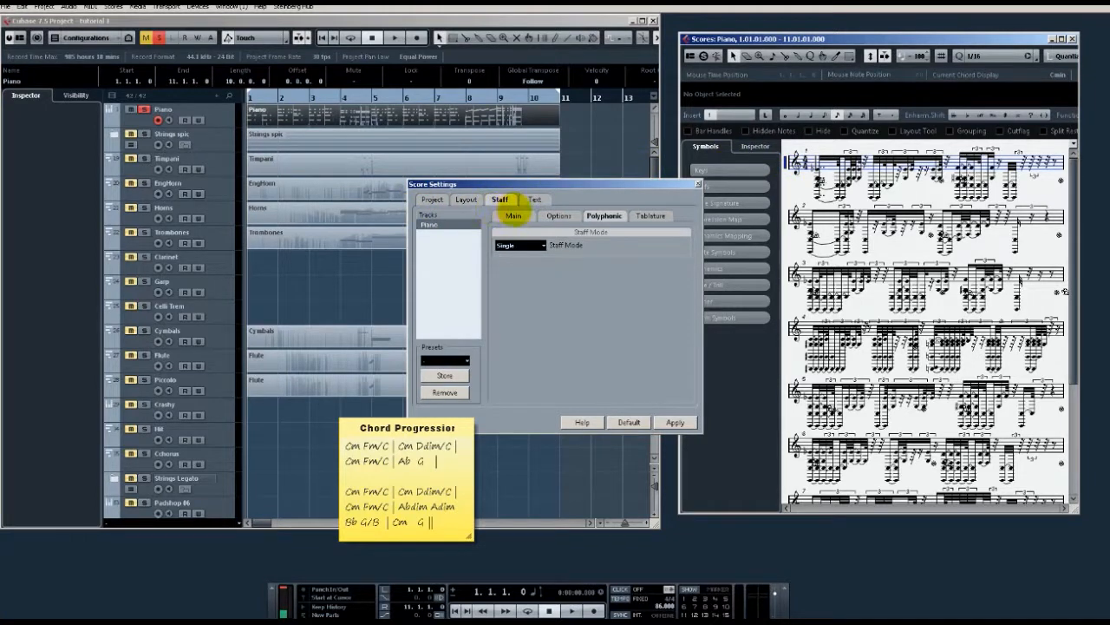
pyautogui.click(512, 215)
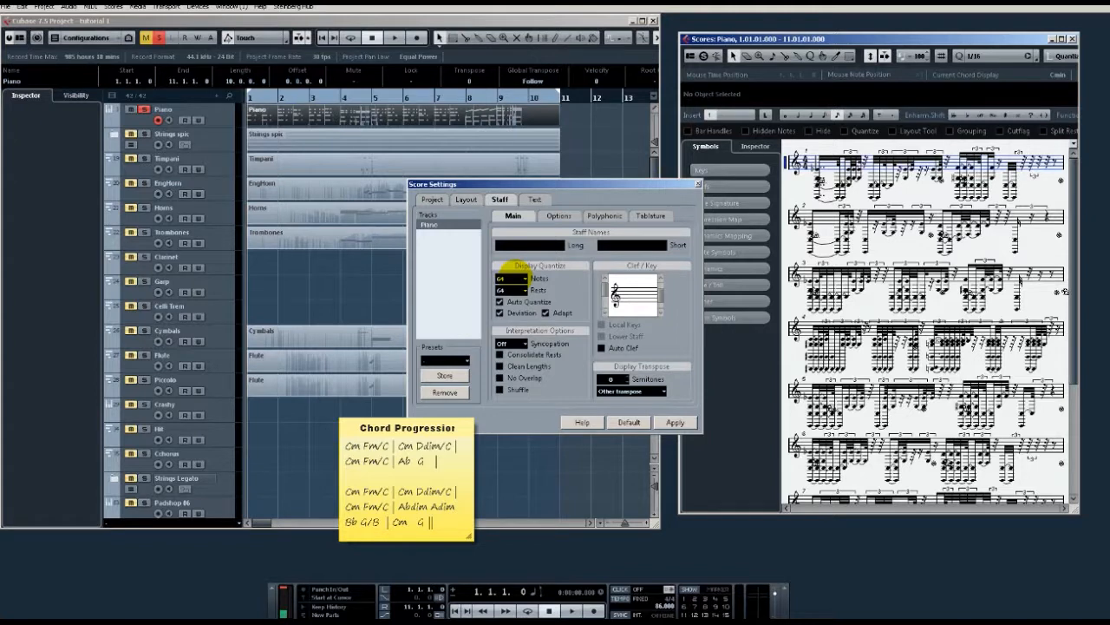
pyautogui.click(512, 278)
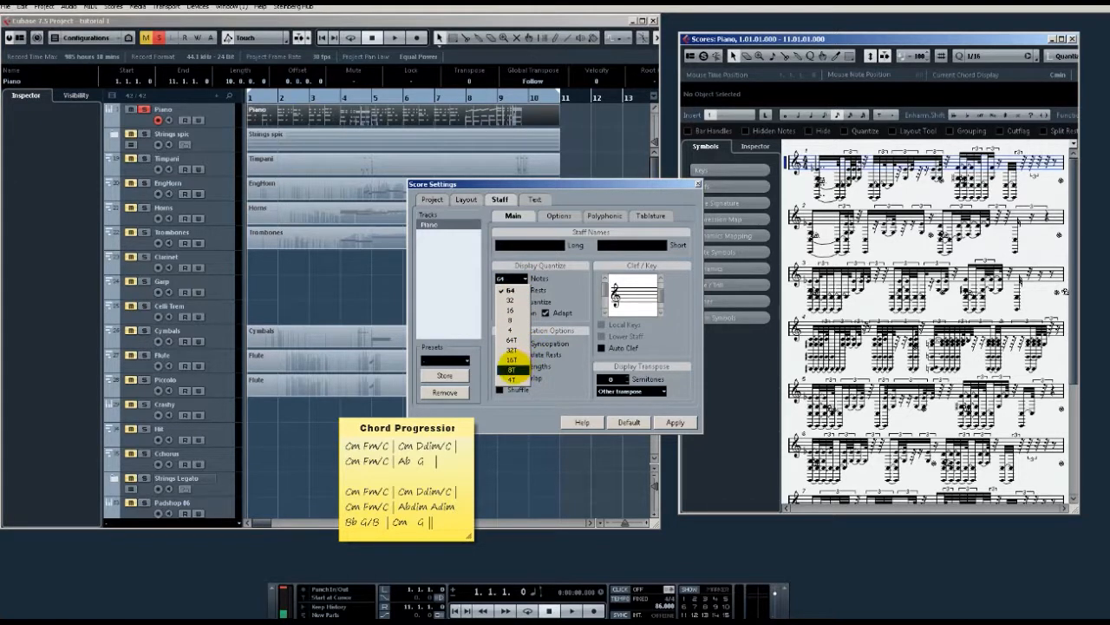
pyautogui.click(511, 370)
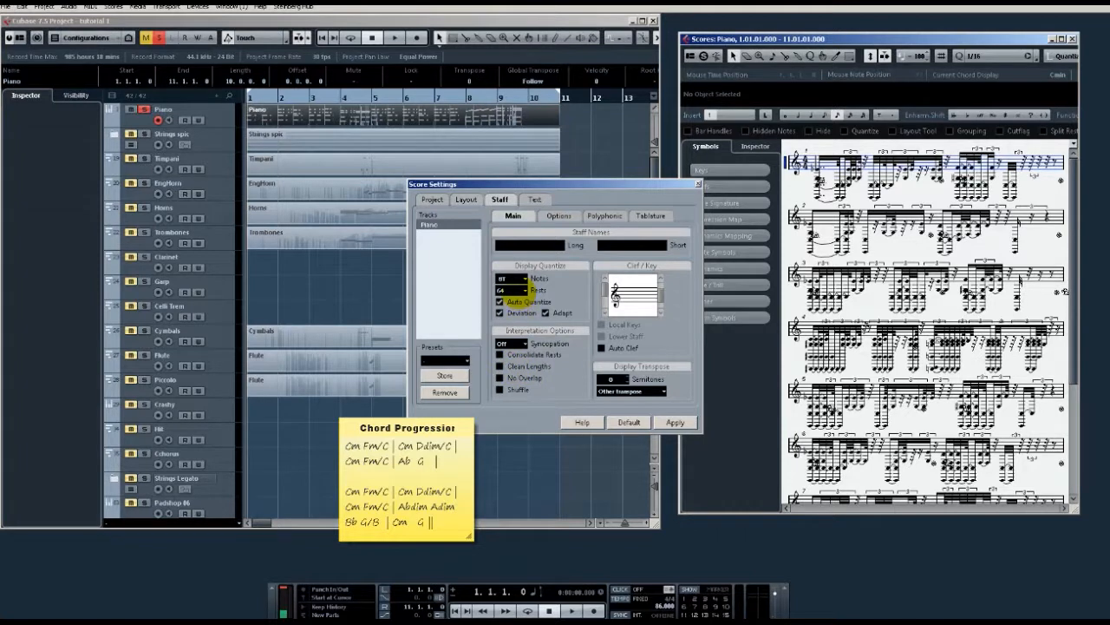
pyautogui.click(517, 290)
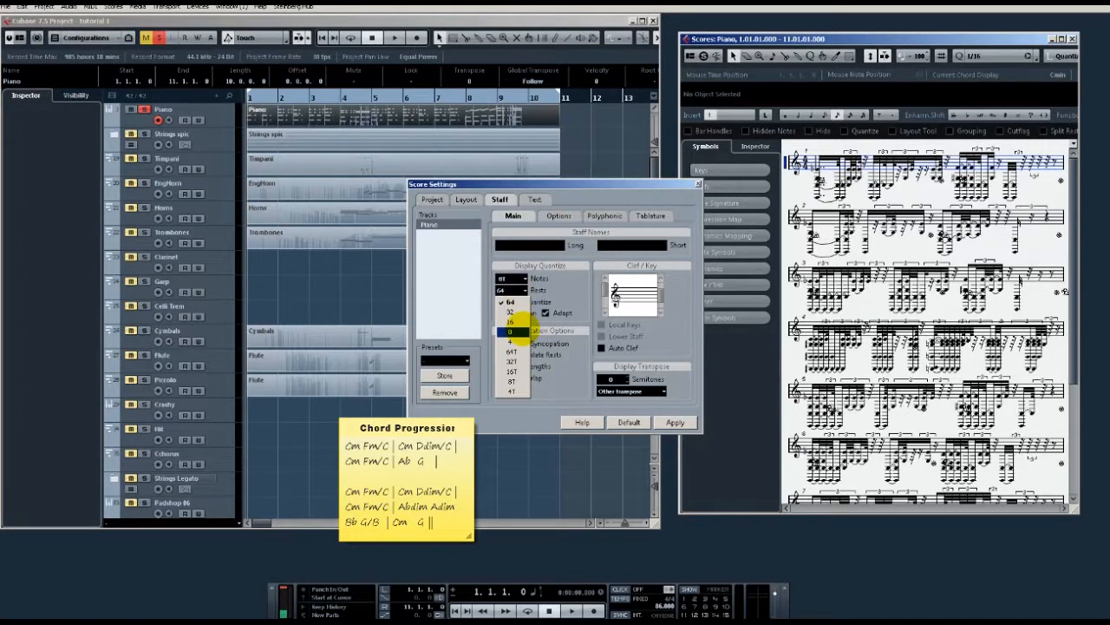
pyautogui.click(512, 341)
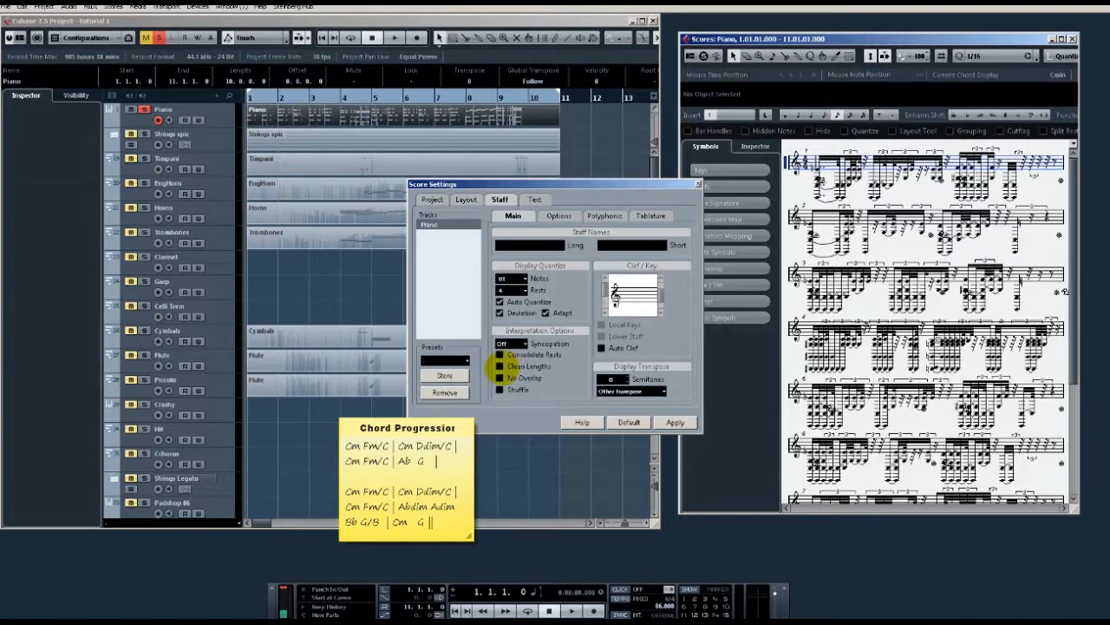
pyautogui.click(500, 367)
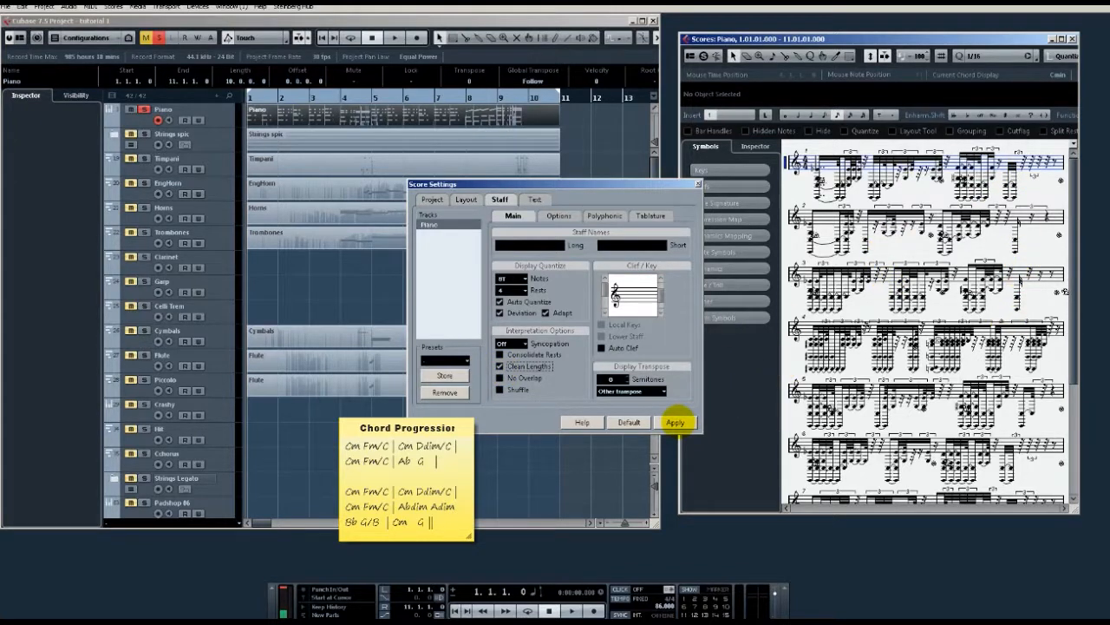
pyautogui.click(676, 422)
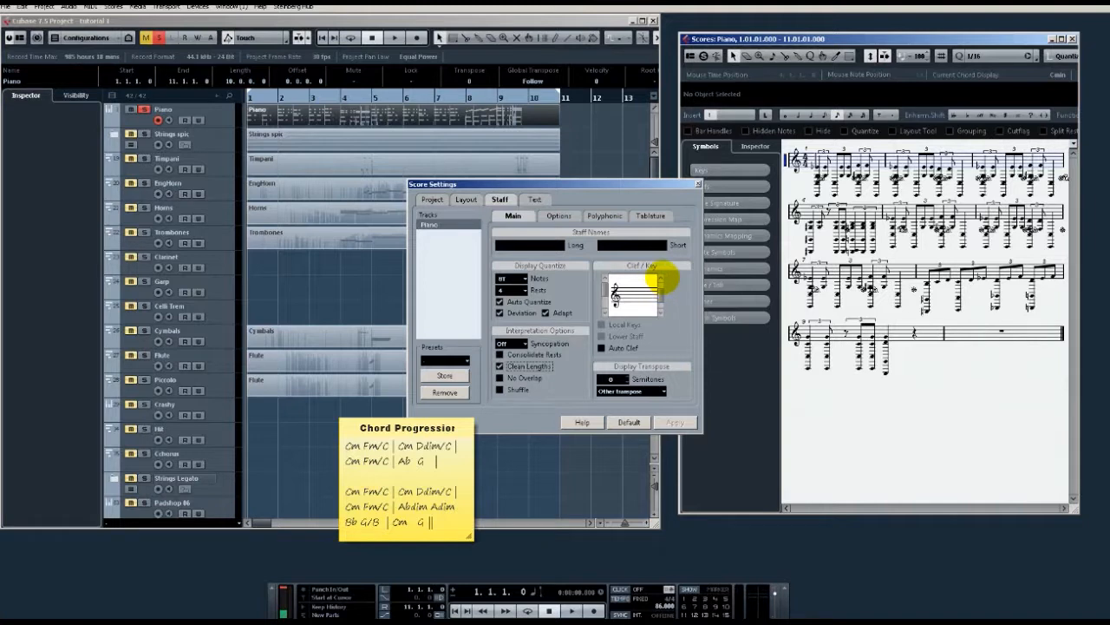
# Step: Set the Piano staff's key signature to three flats and apply it
pyautogui.click(661, 277)
pyautogui.click(661, 278)
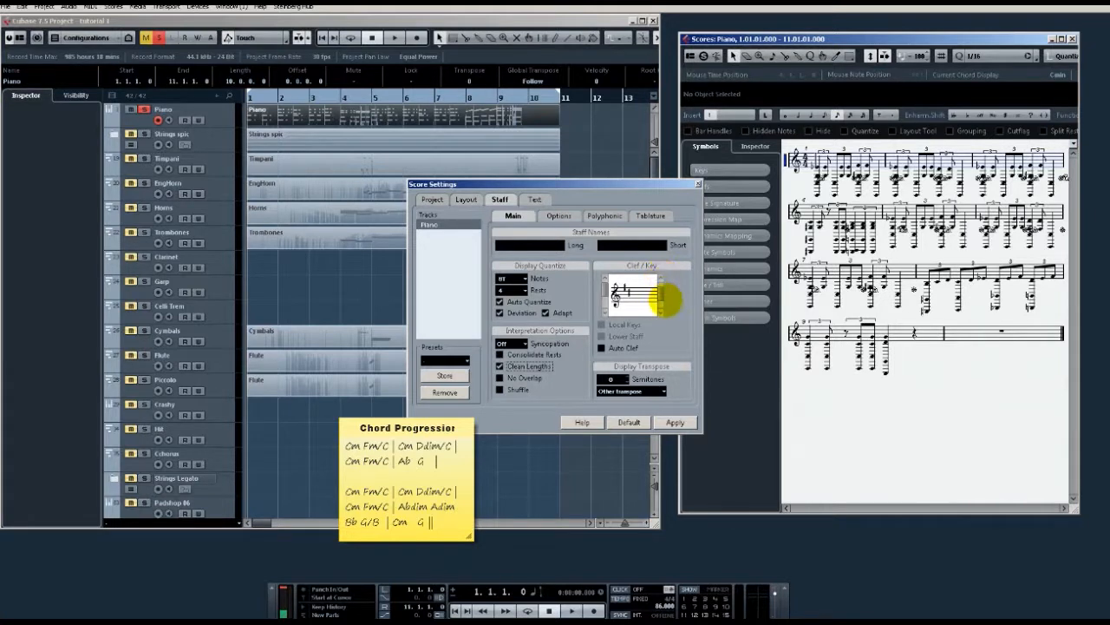
pyautogui.click(661, 311)
pyautogui.click(661, 311)
pyautogui.click(661, 312)
pyautogui.click(661, 311)
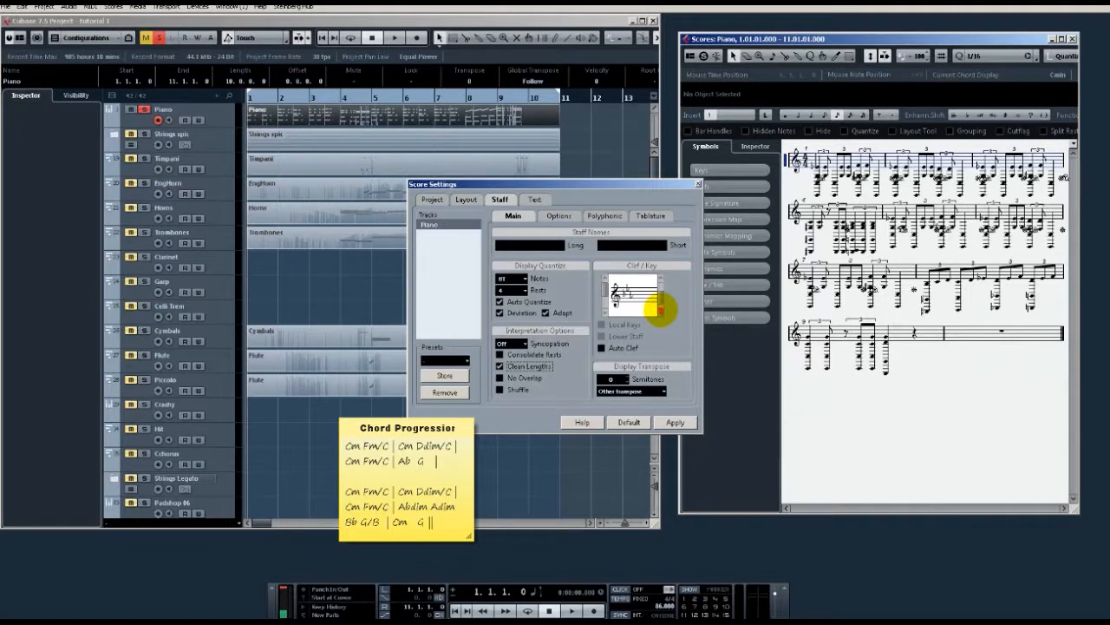
pyautogui.click(661, 310)
pyautogui.click(675, 422)
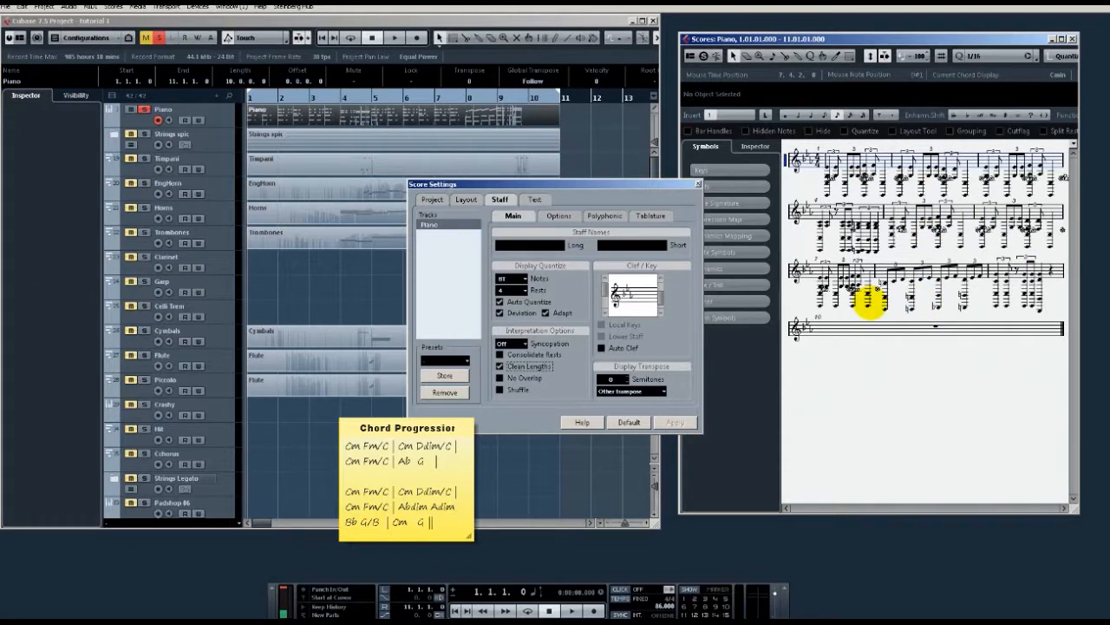
# Step: Set the Piano staff mode to Split with the split point at F2, apply it and close the score settings
pyautogui.click(604, 215)
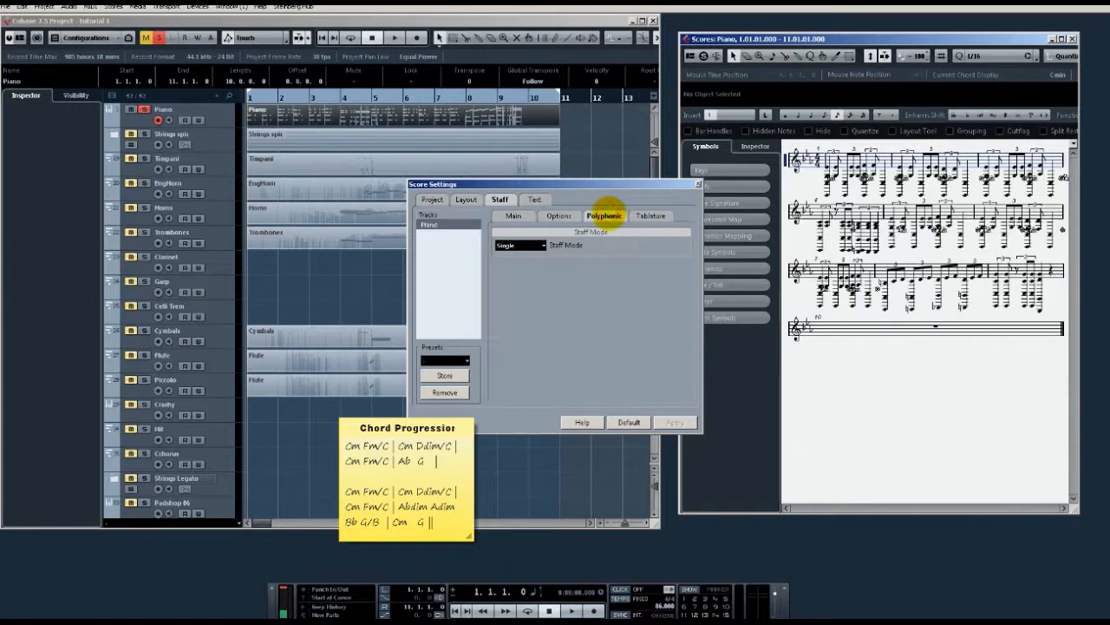
pyautogui.click(521, 247)
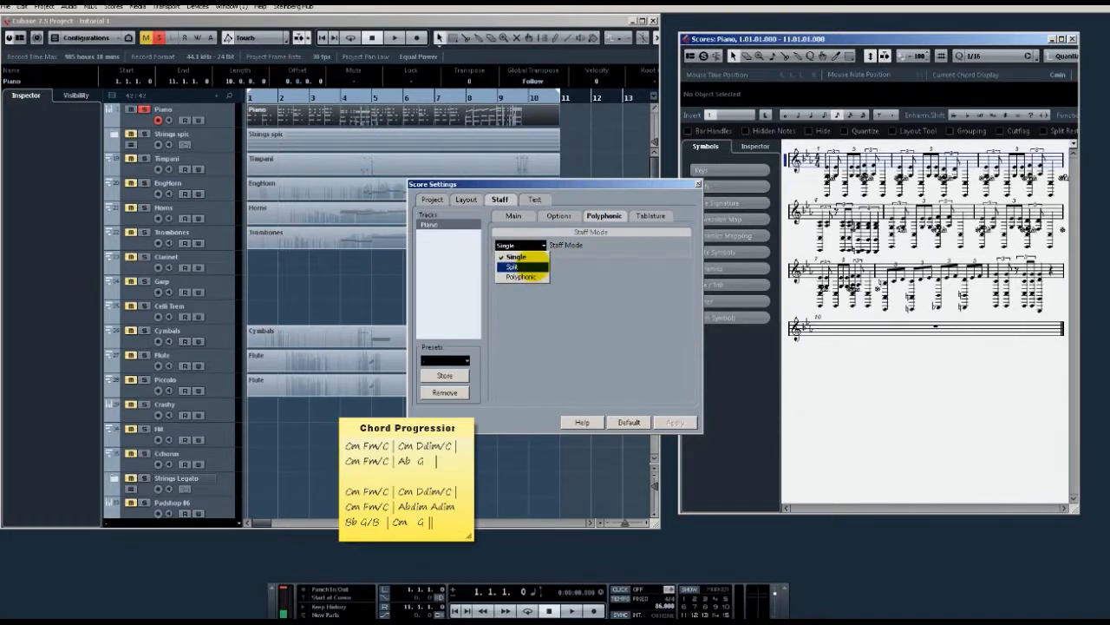
pyautogui.click(511, 266)
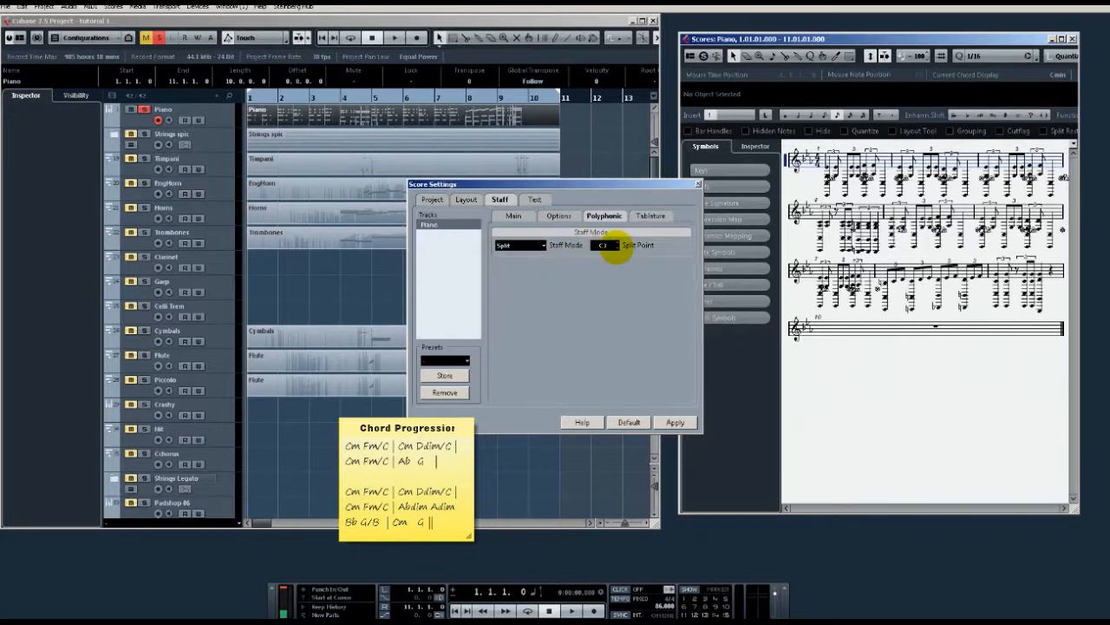
pyautogui.scroll(-6, 618, 247)
pyautogui.scroll(-1, 618, 247)
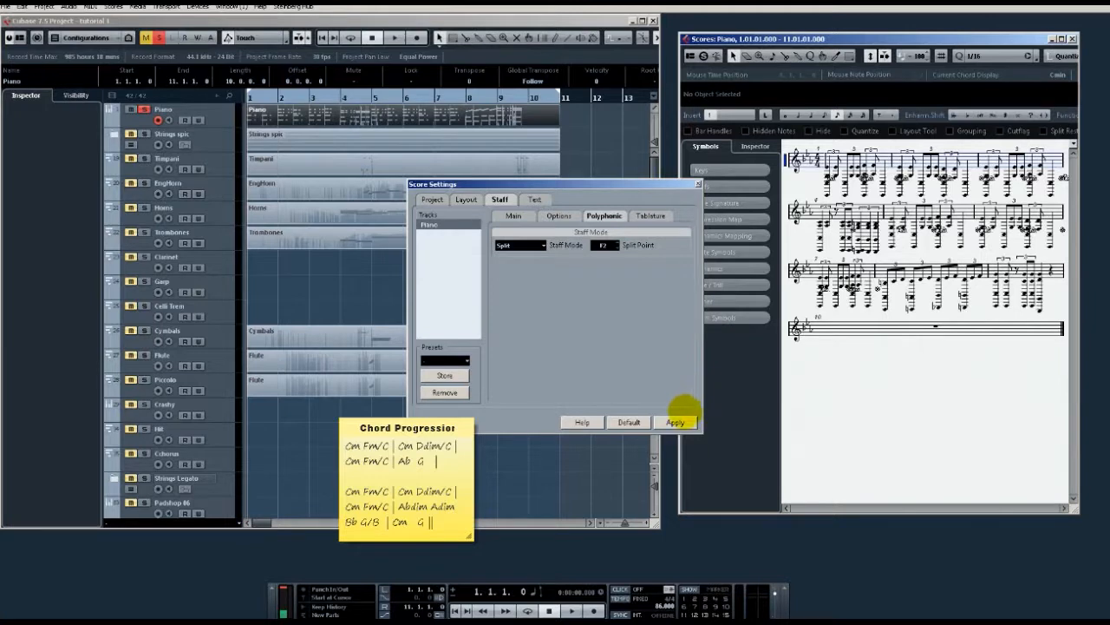
pyautogui.click(675, 422)
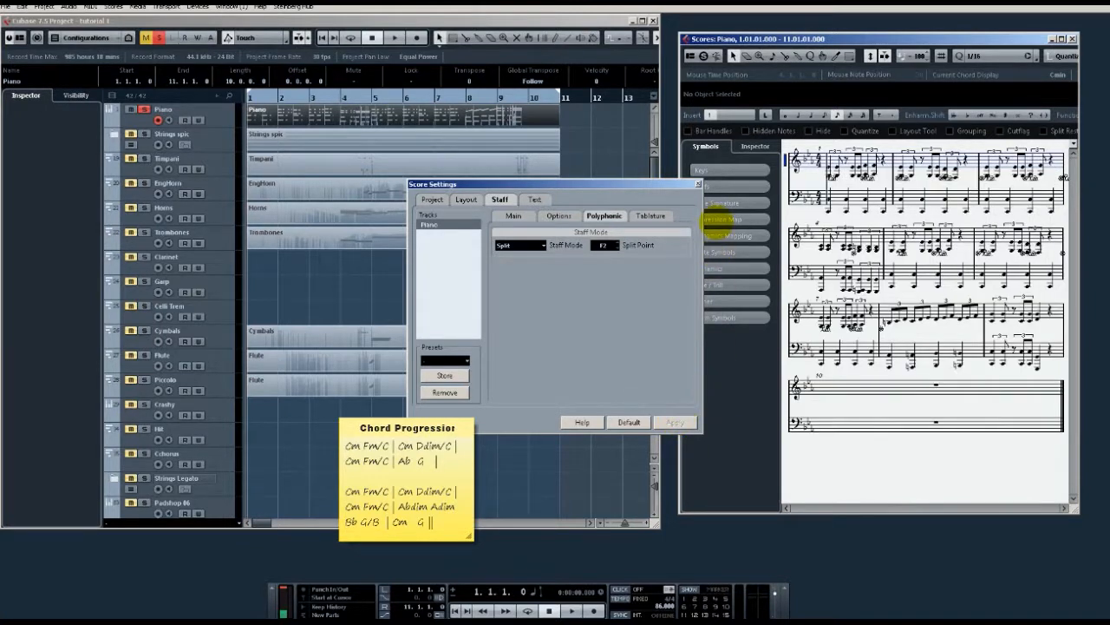
pyautogui.click(698, 184)
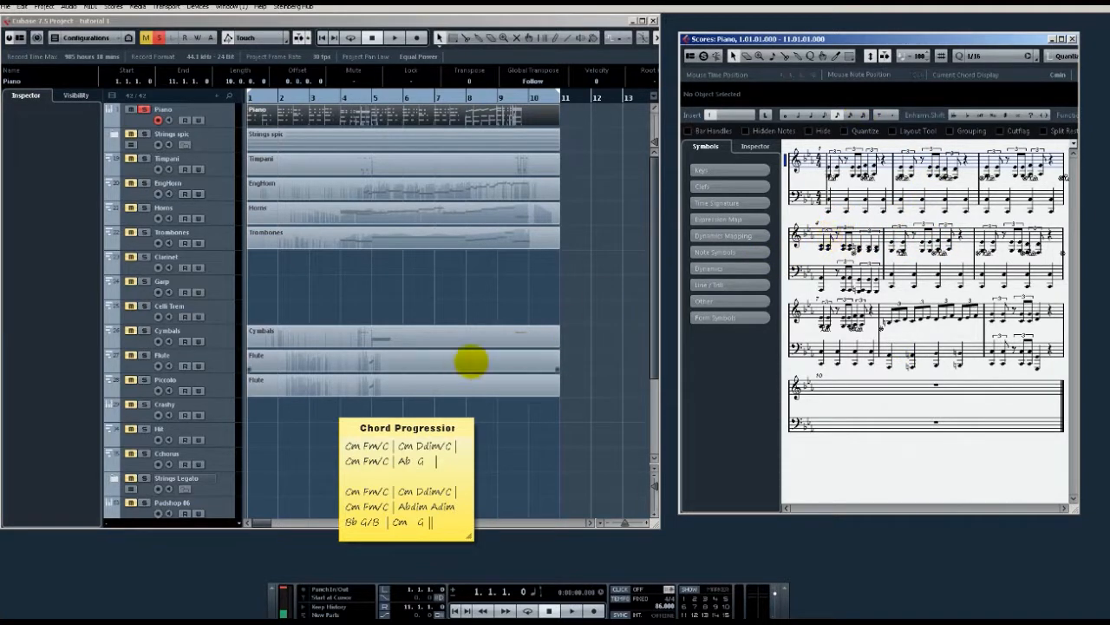
# Step: Move the Chord Progression note up beside the piano score
pyautogui.moveTo(435, 425); pyautogui.dragTo(673, 113)
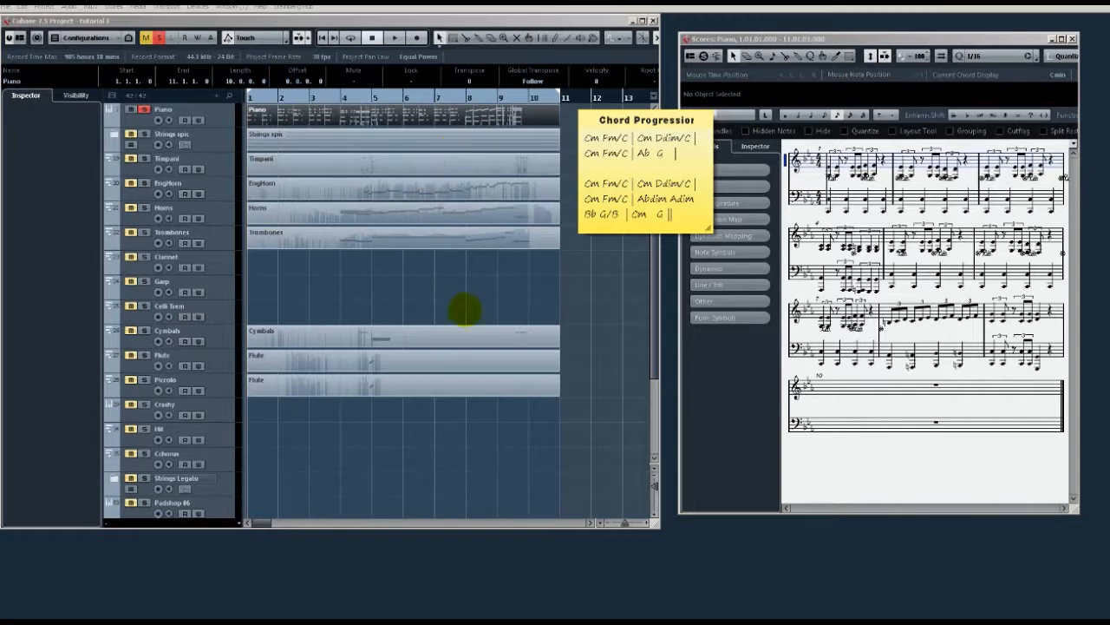
# Step: Play the soloed Piano part from the beginning to bar 10 alongside its score and stop playback
pyautogui.click(463, 294)
pyautogui.press('space')
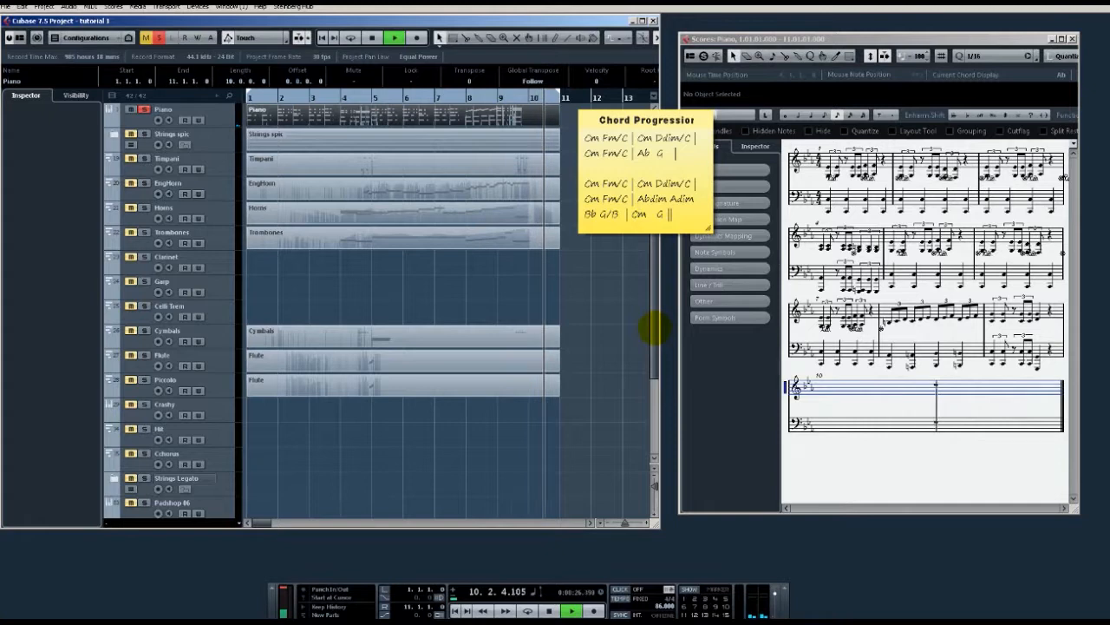
pyautogui.press('space')
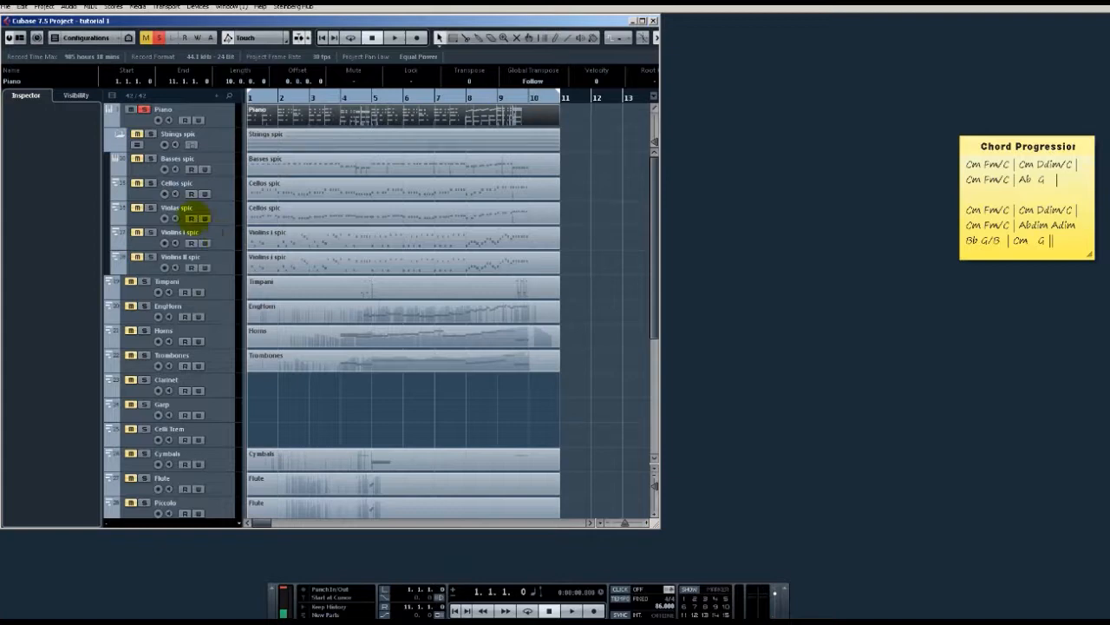
# Step: Solo and select the Basses spic track alongside Piano, and move the Chord Progression note further up beside the project
pyautogui.click(151, 159)
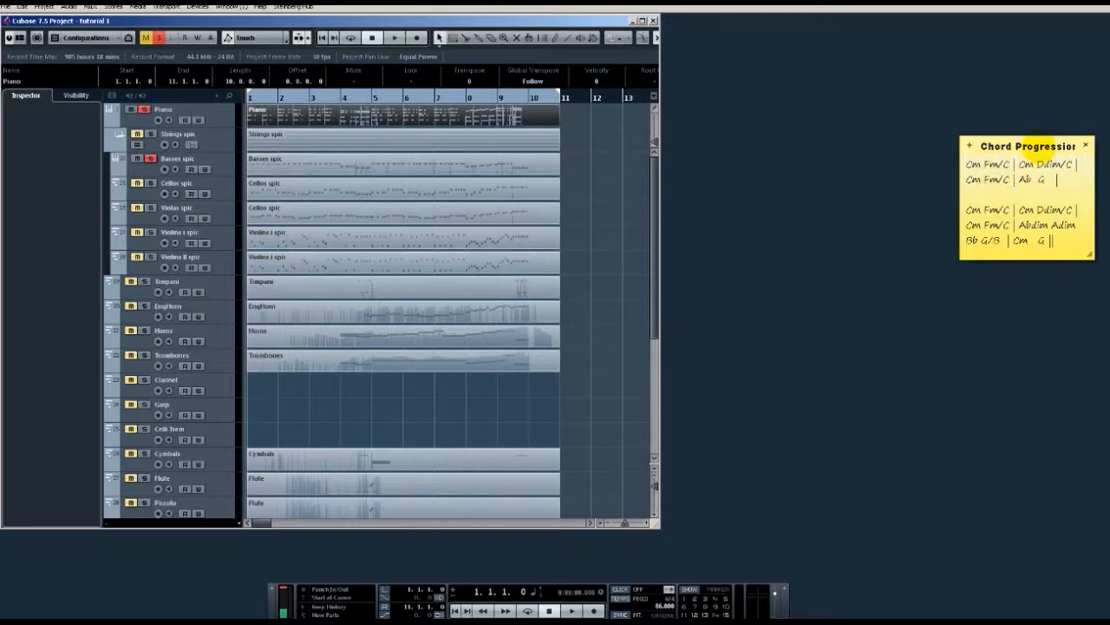
pyautogui.moveTo(1041, 146); pyautogui.dragTo(994, 46)
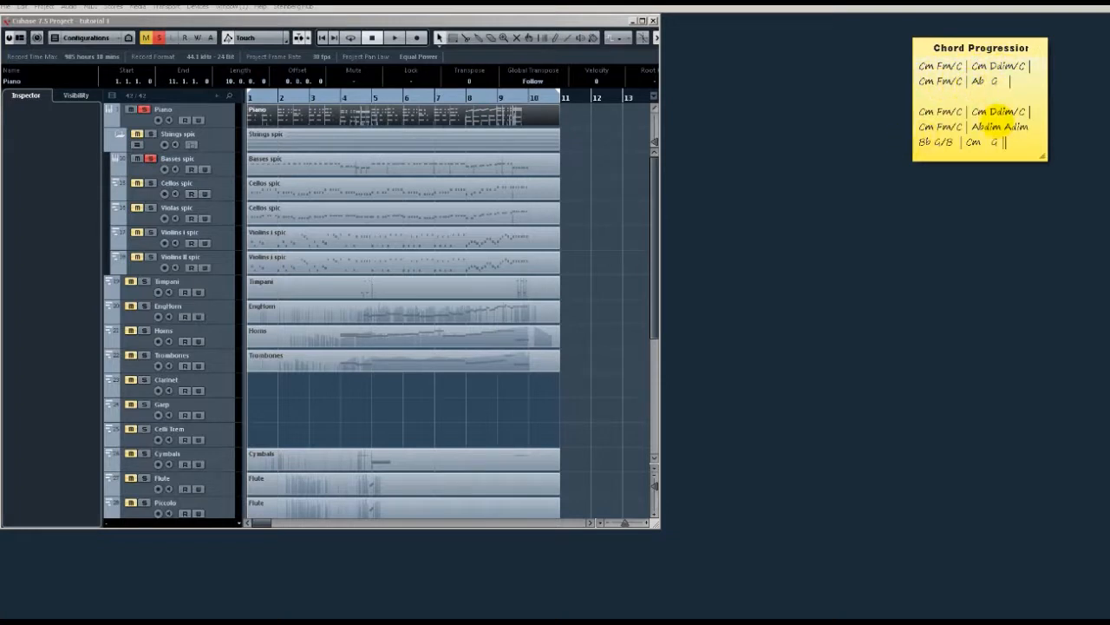
pyautogui.click(217, 154)
pyautogui.press('F2')
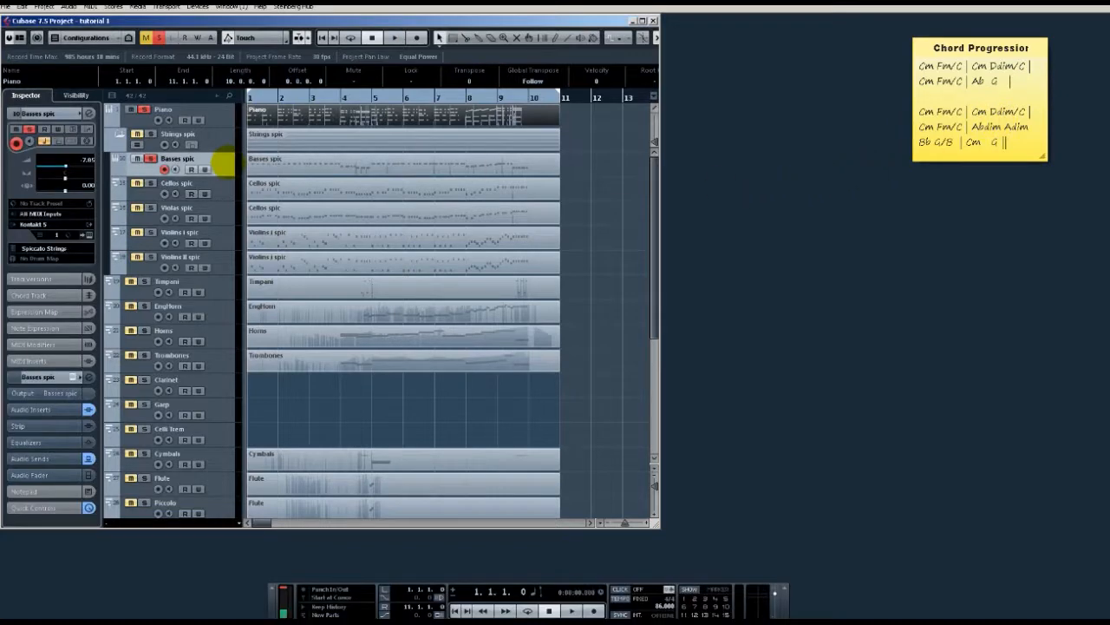
# Step: Play the Basses spic track together with Piano through to bar 10 and stop
pyautogui.press('space')
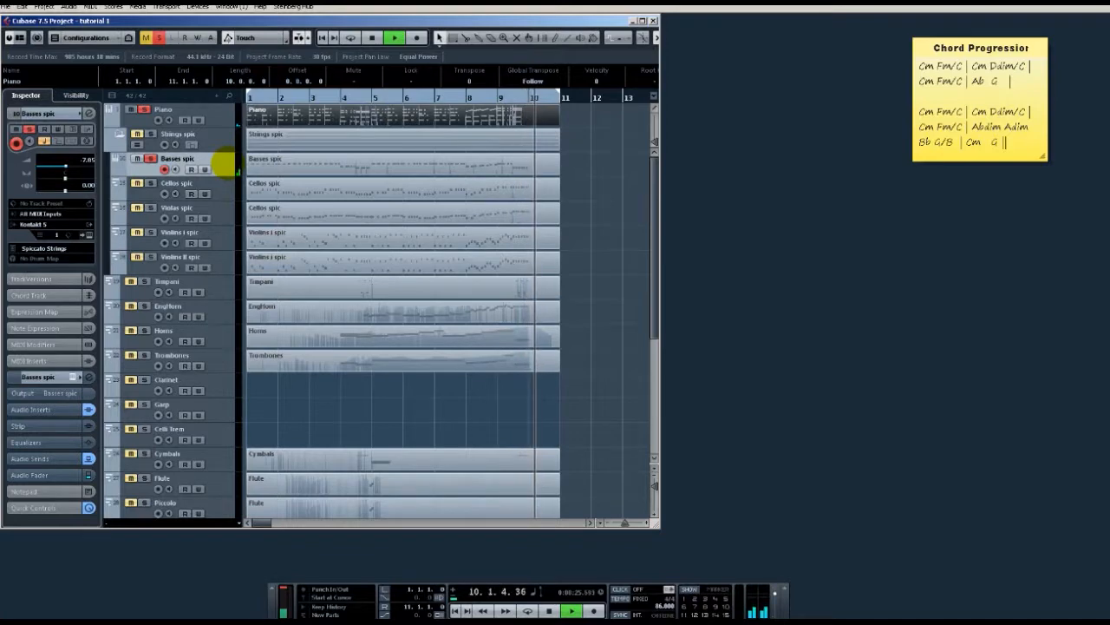
pyautogui.press('space')
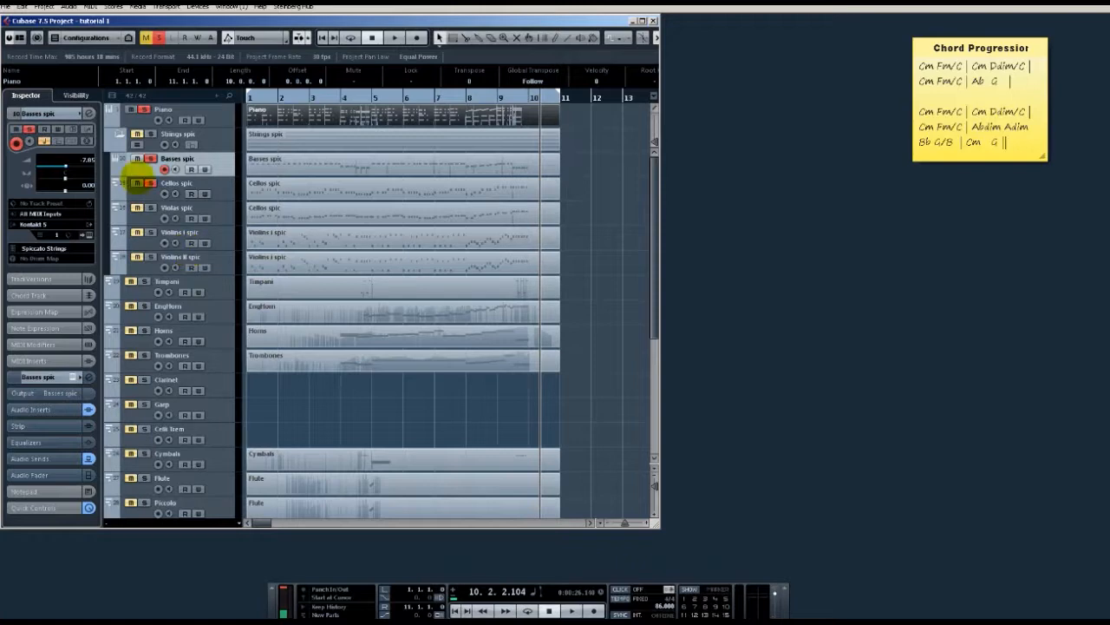
# Step: Replay the soloed basses and cellos from the start, take Piano out of solo and turn on cycle playback
pyautogui.press(',')
pyautogui.press('space')
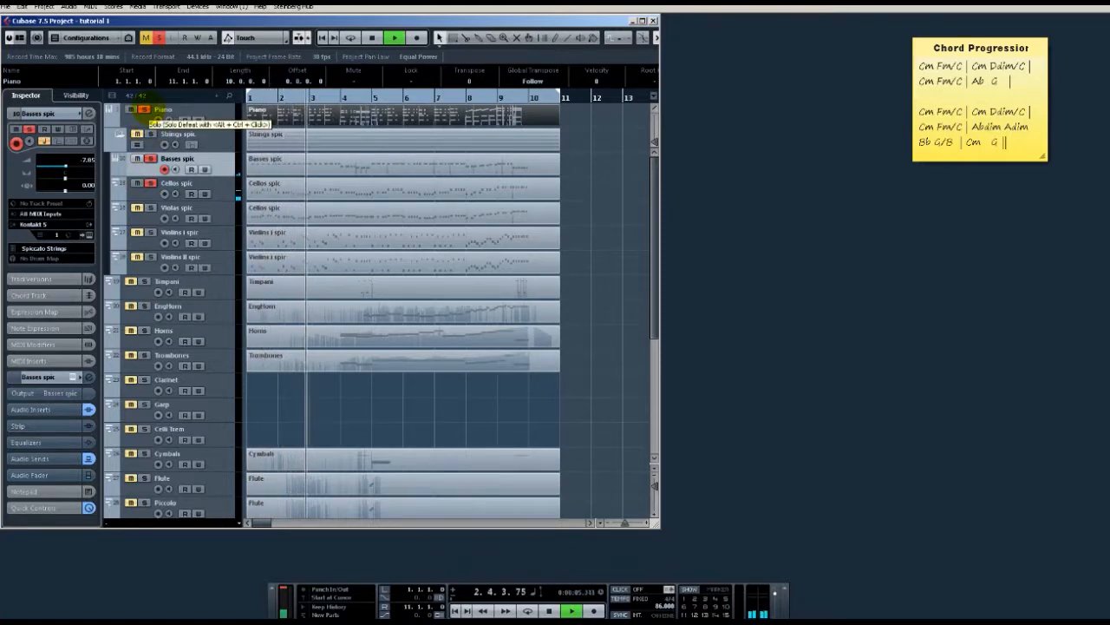
pyautogui.click(146, 110)
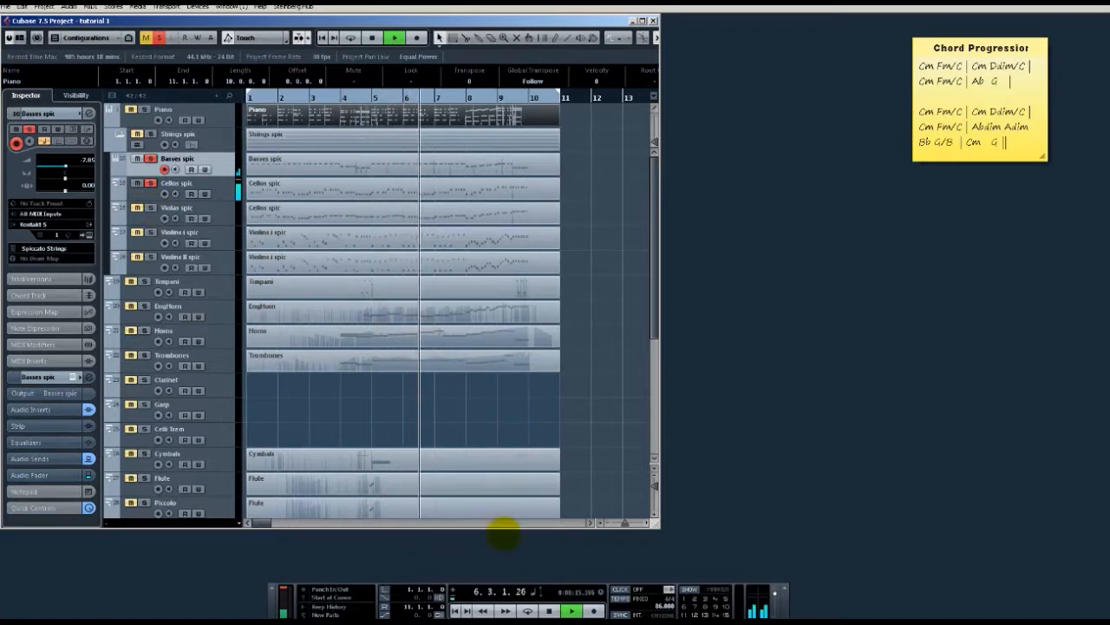
pyautogui.click(528, 611)
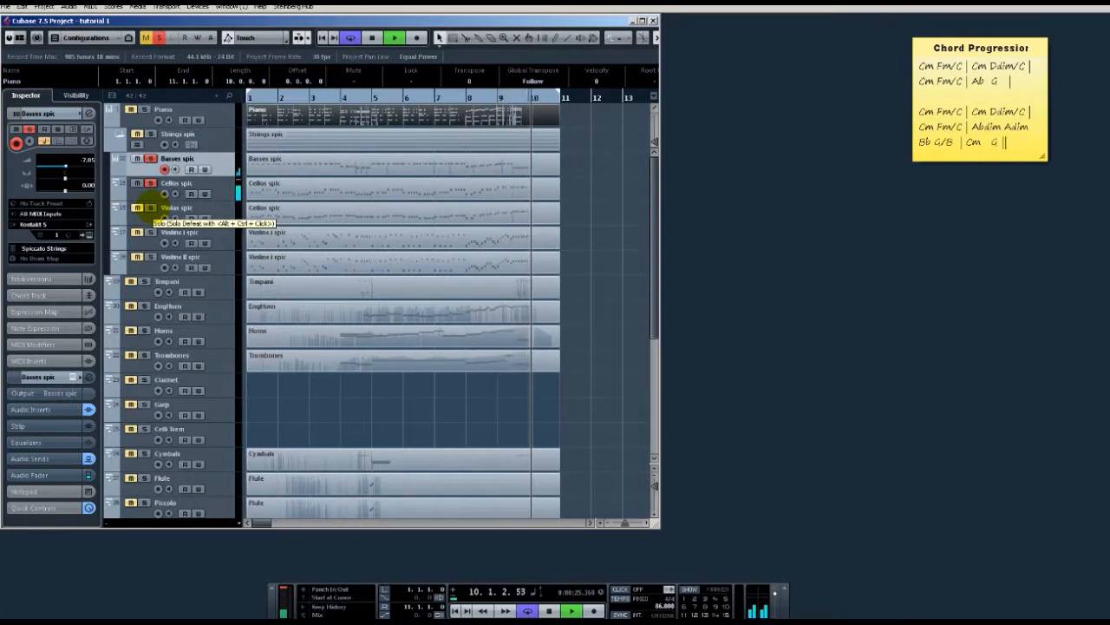
# Step: Add Violas spic, Violins I spic and Violins II spic to the solo one by one during playback and stop
pyautogui.click(150, 209)
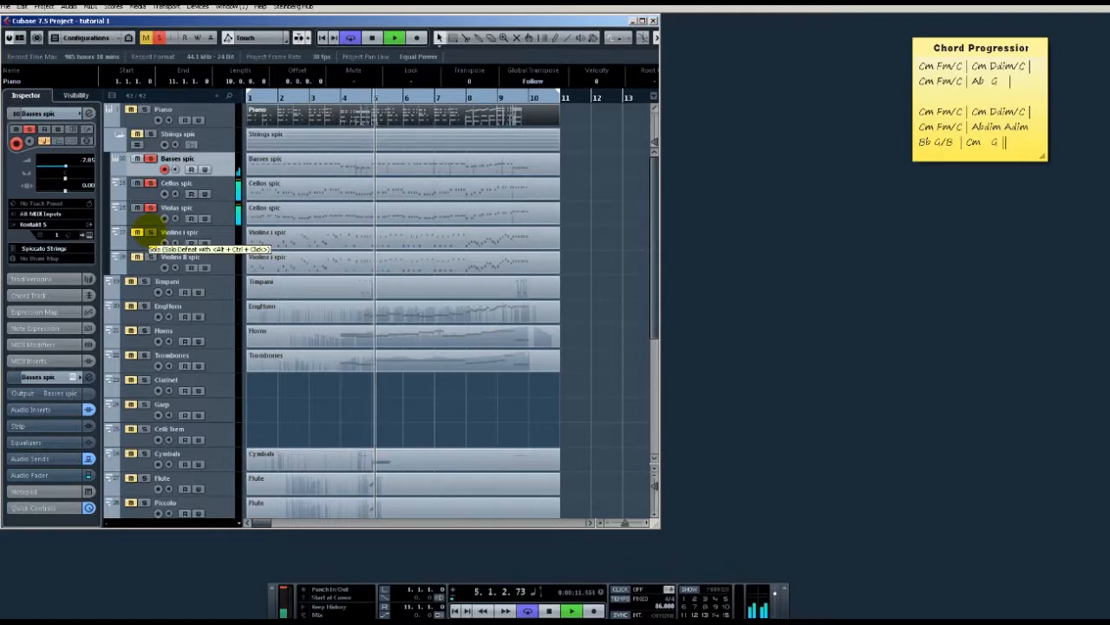
pyautogui.click(149, 232)
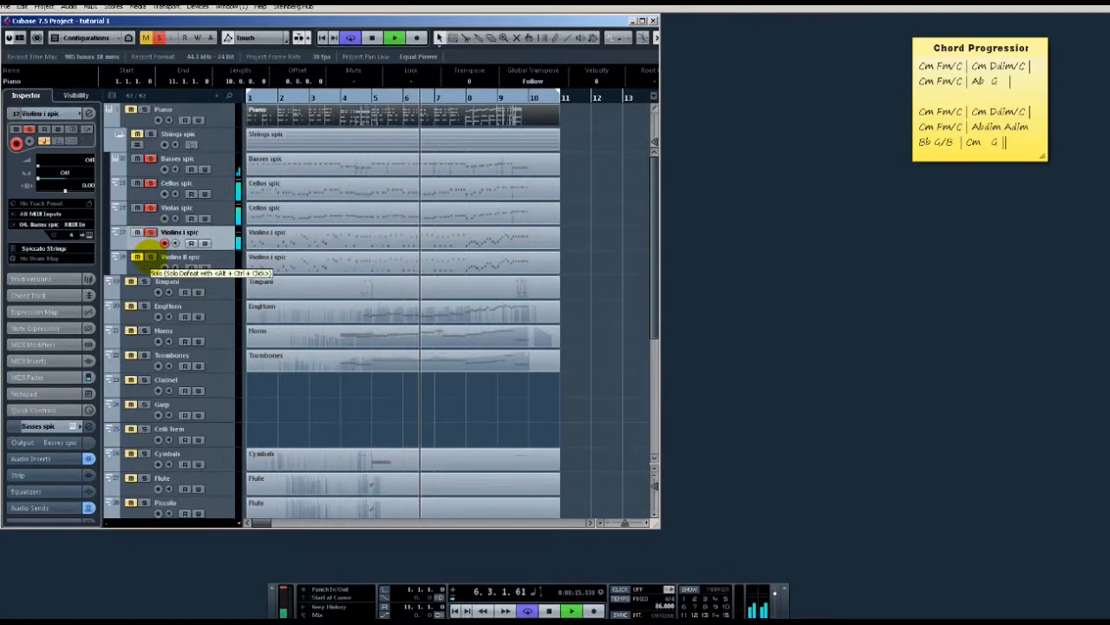
pyautogui.click(149, 257)
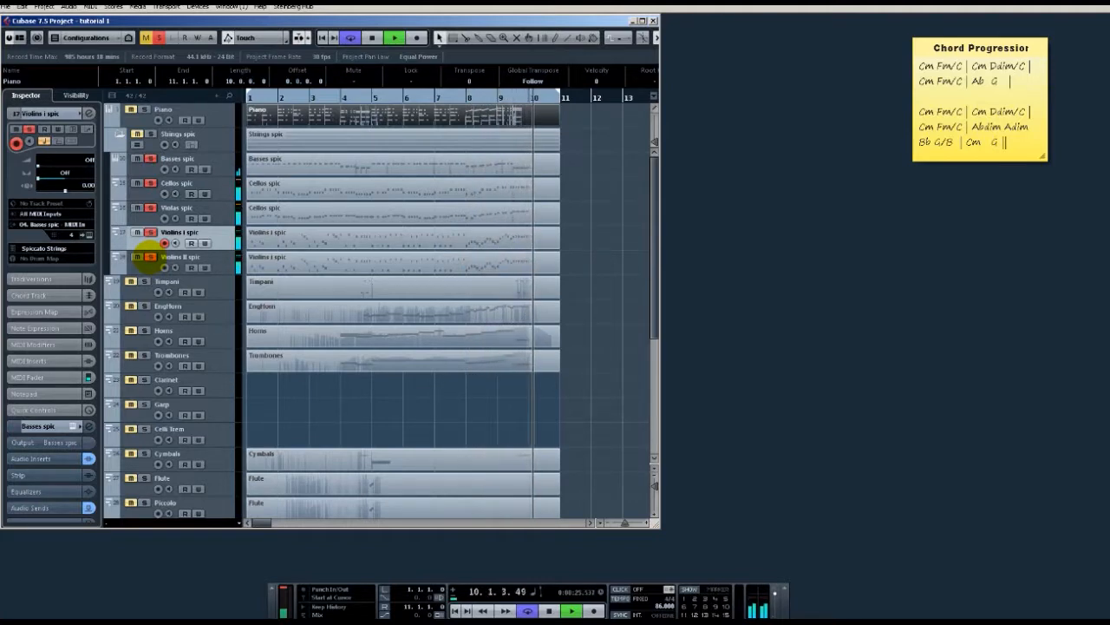
pyautogui.press('space')
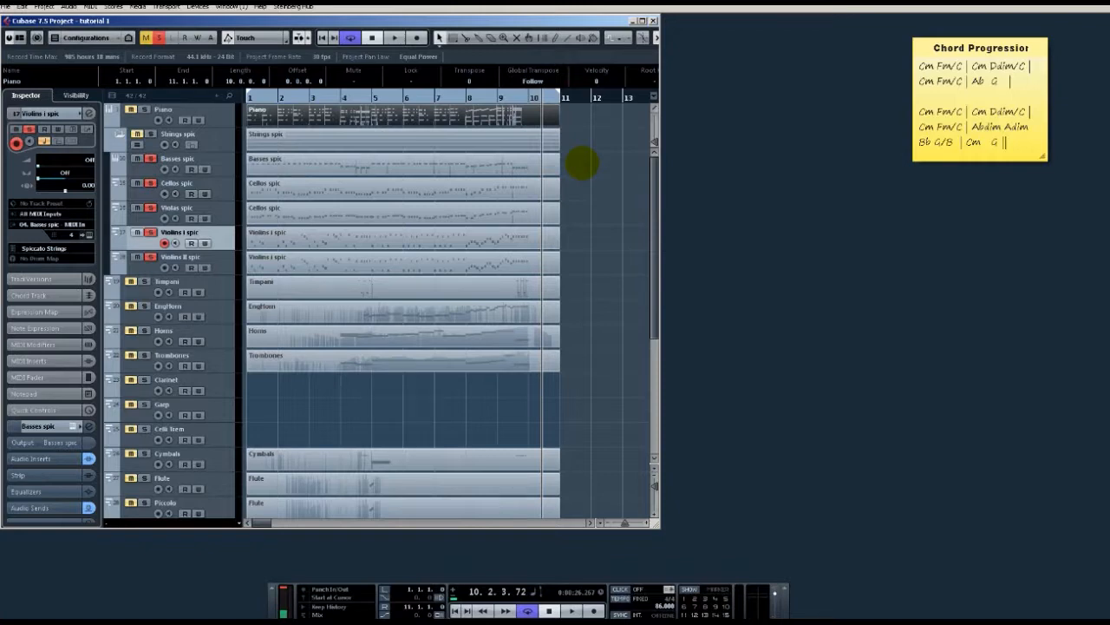
# Step: Open all five spiccato string parts together in the Key Editor and play through their notes and velocities
pyautogui.moveTo(582, 163); pyautogui.dragTo(424, 259)
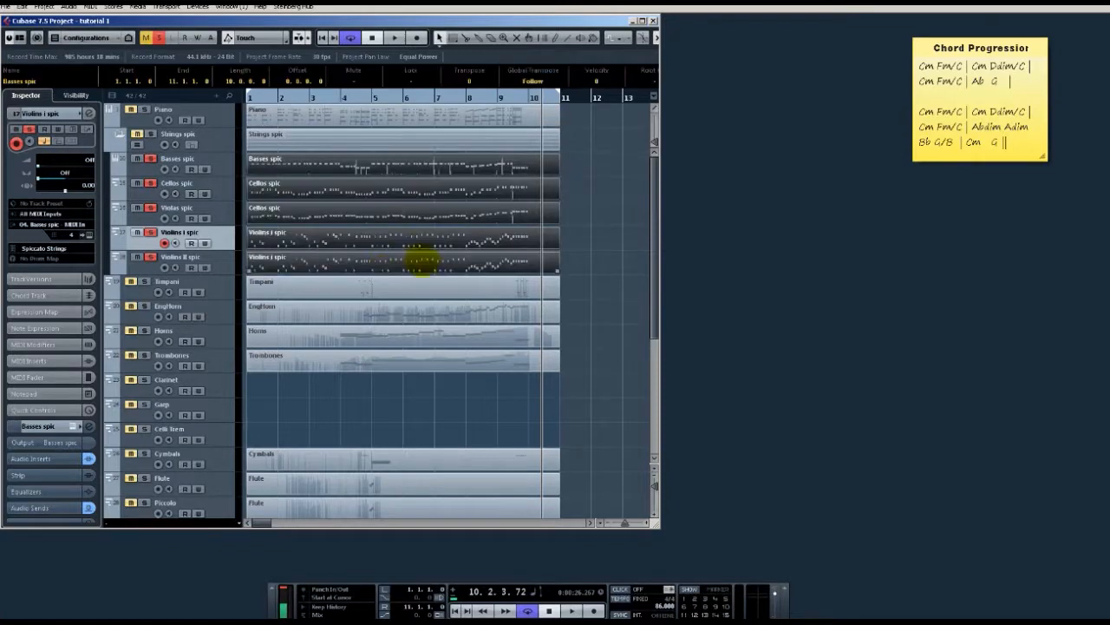
pyautogui.doubleClick(291, 165)
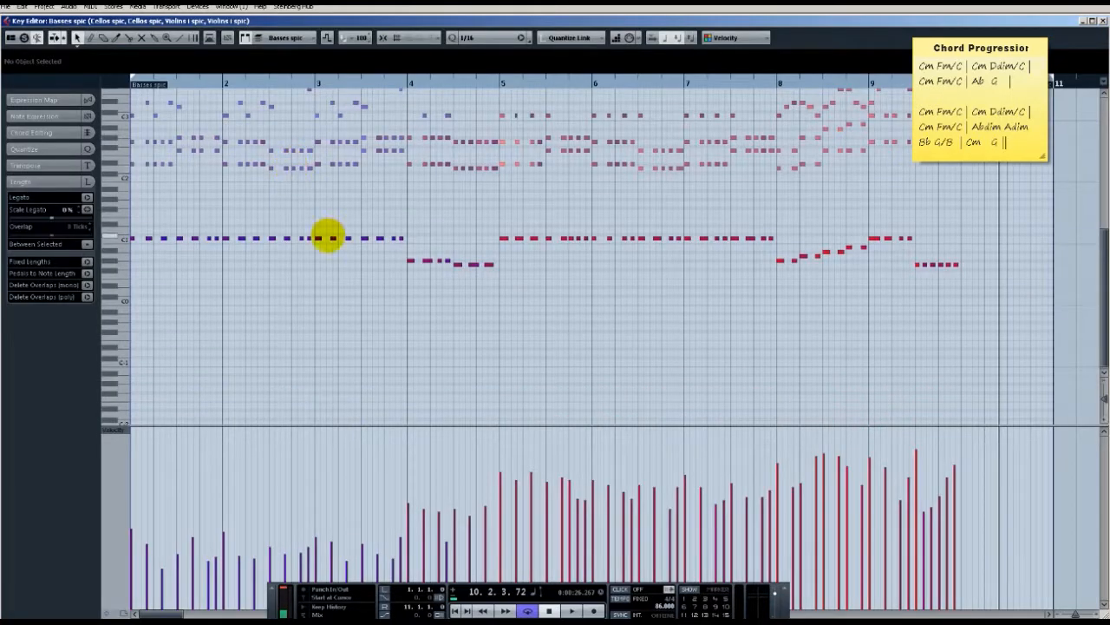
pyautogui.scroll(4, 327, 235)
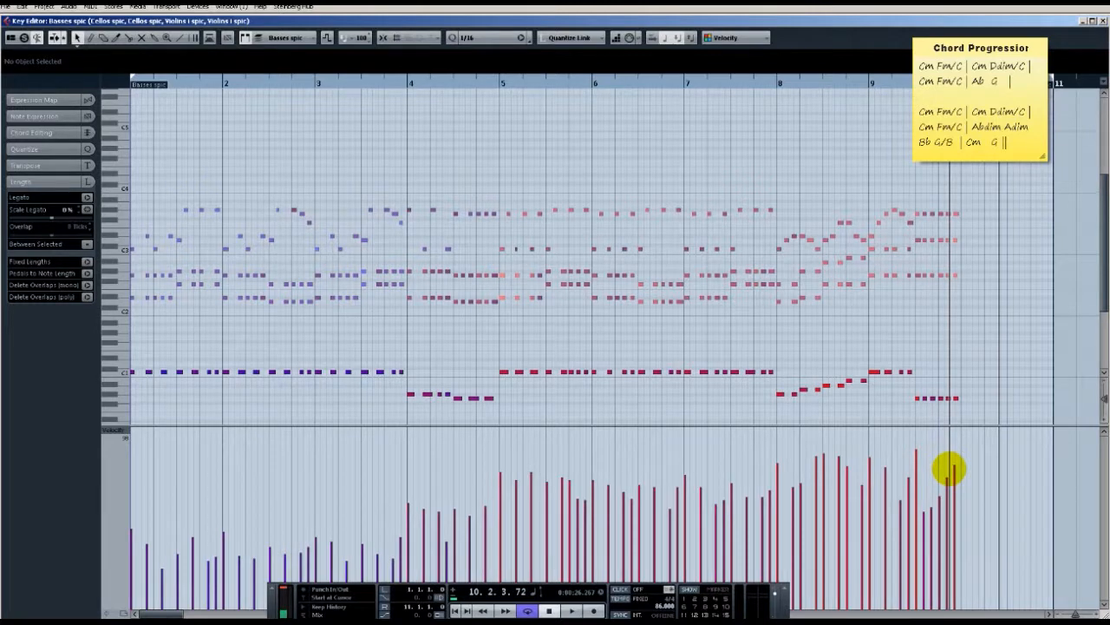
pyautogui.press('.')
pyautogui.press('space')
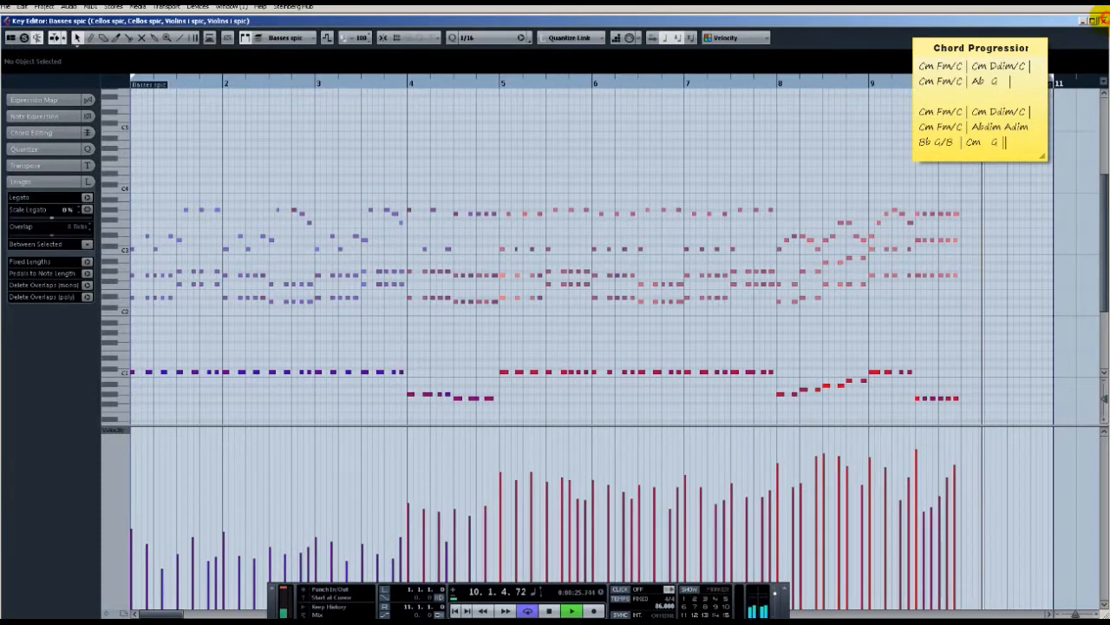
# Step: Open only the Basses spic part in the Key Editor and enlarge its controller lane
pyautogui.click(1102, 19)
pyautogui.click(137, 159)
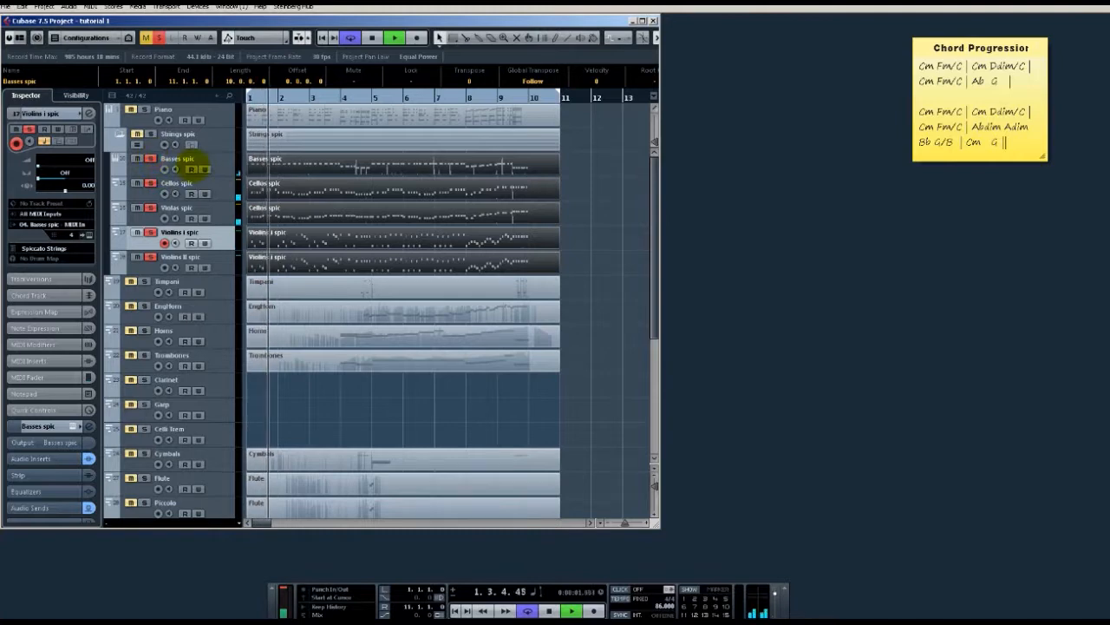
pyautogui.click(405, 164)
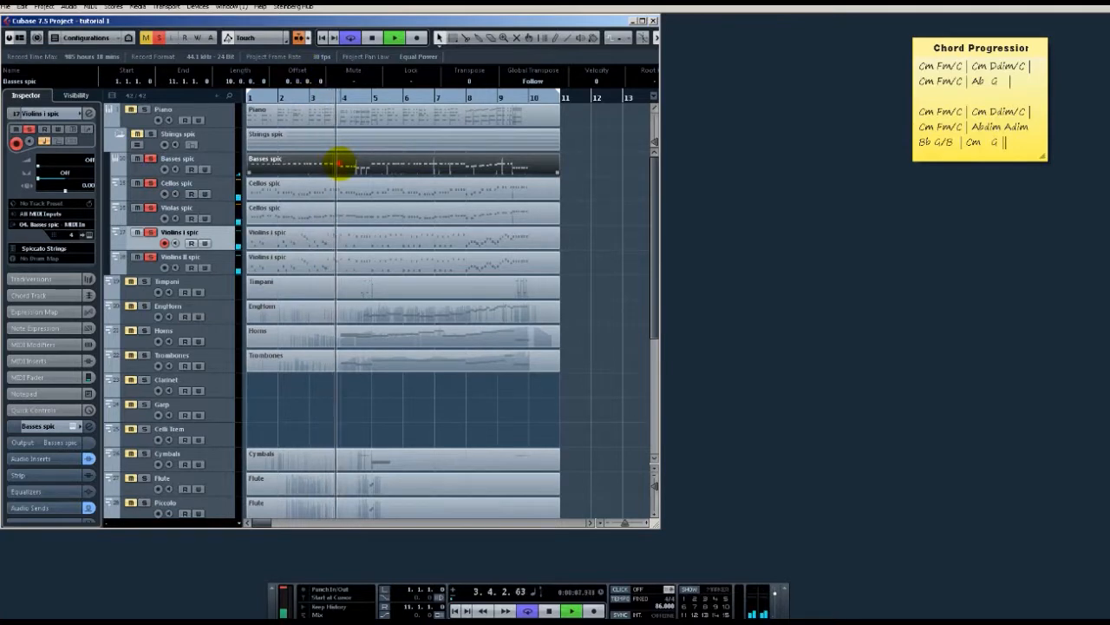
pyautogui.doubleClick(341, 163)
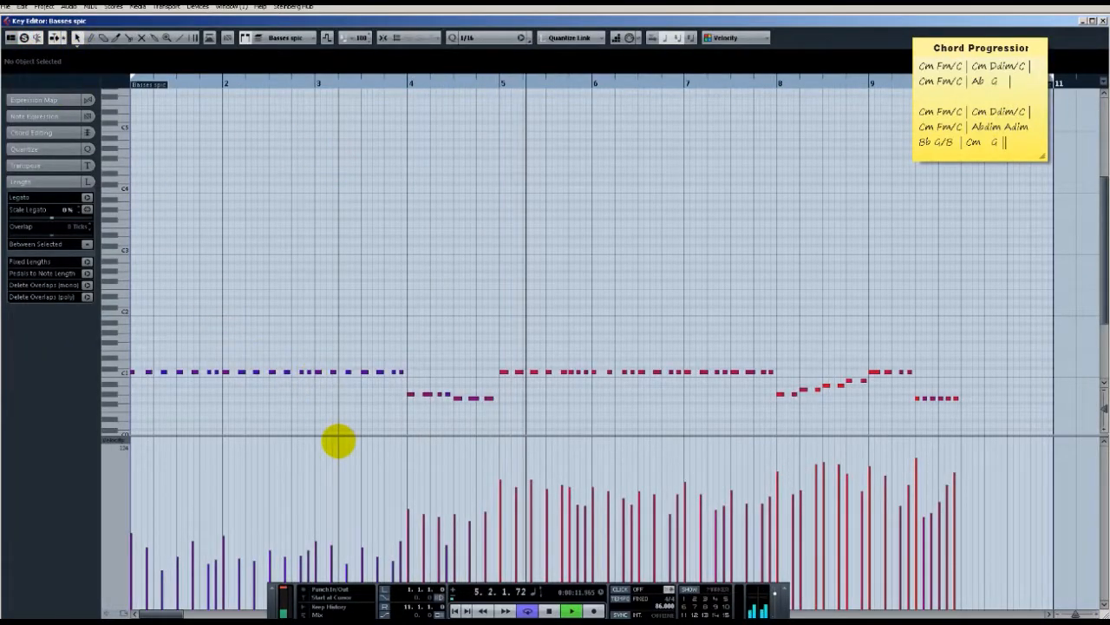
pyautogui.moveTo(339, 435); pyautogui.dragTo(329, 368)
pyautogui.scroll(-3, 308, 301)
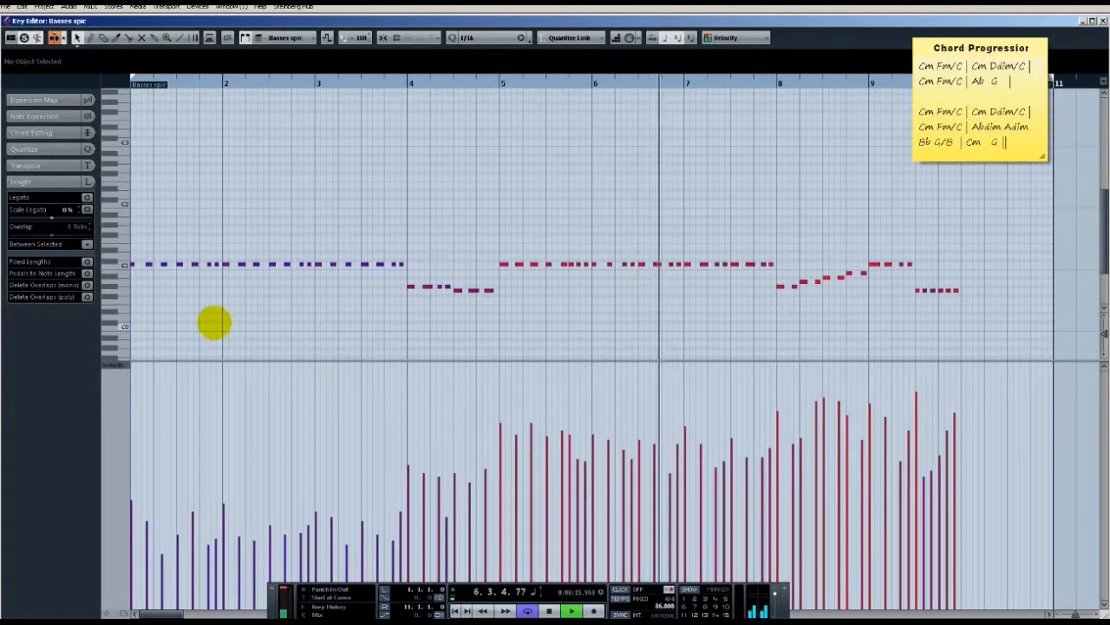
pyautogui.click(112, 365)
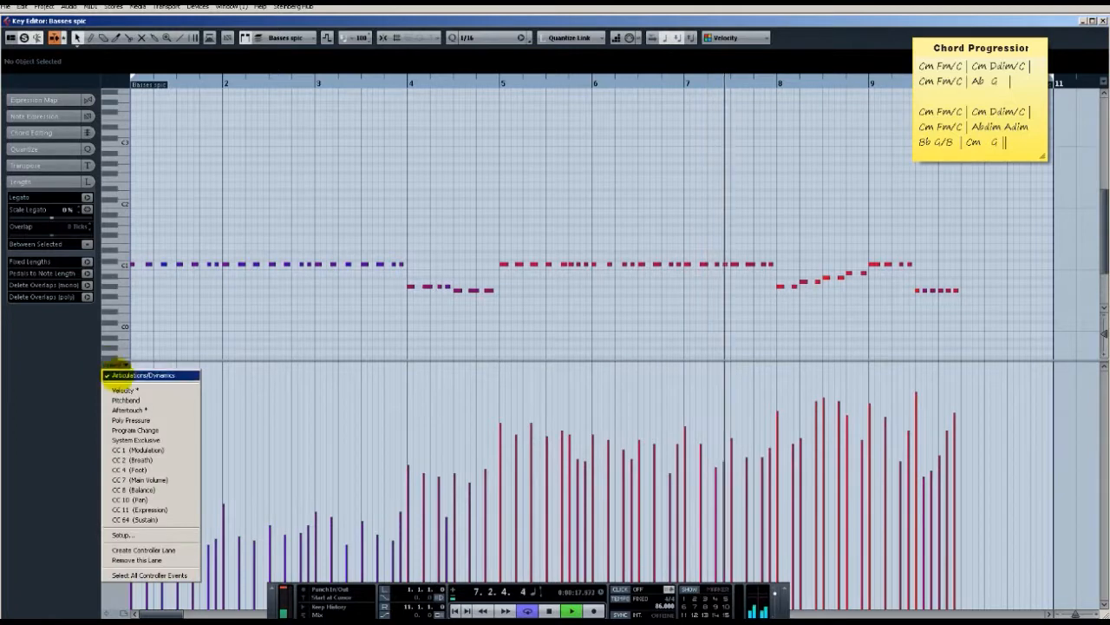
pyautogui.click(174, 500)
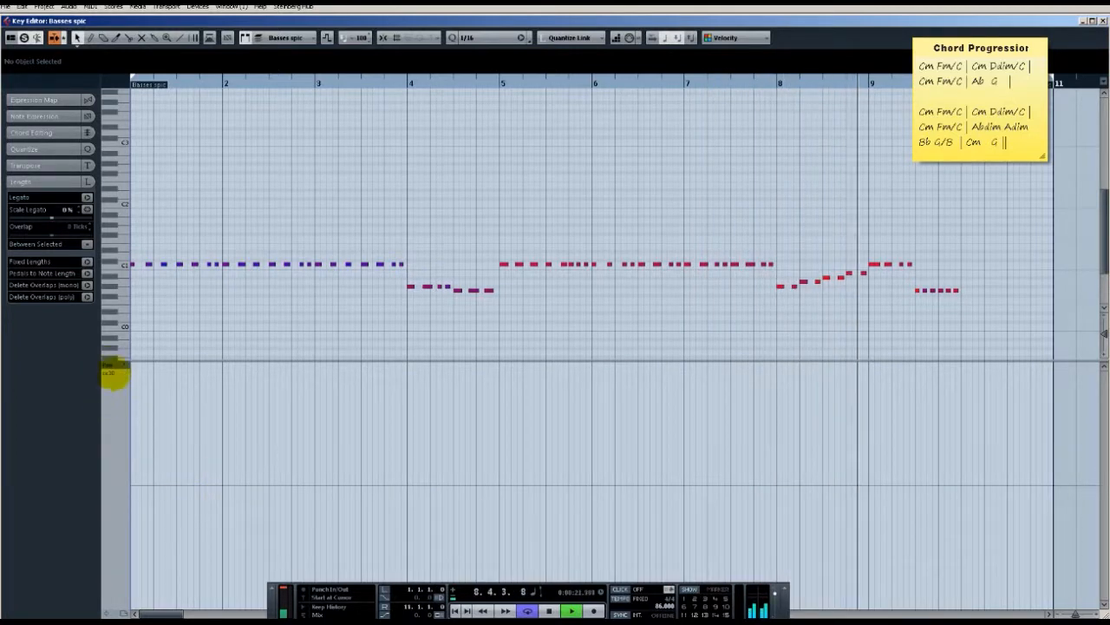
pyautogui.click(115, 364)
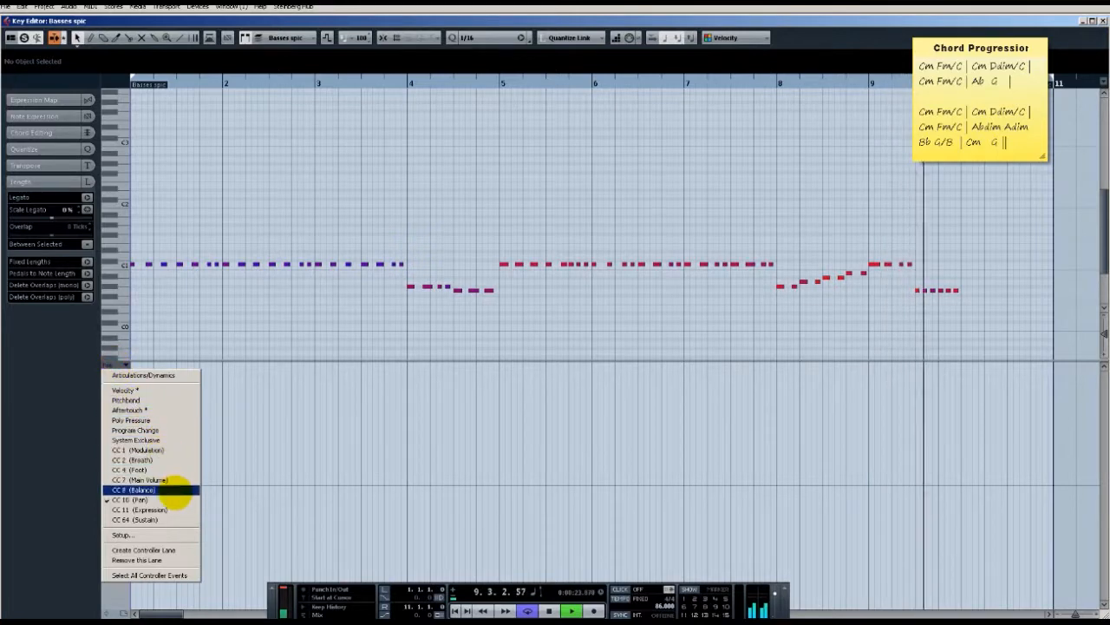
pyautogui.click(177, 503)
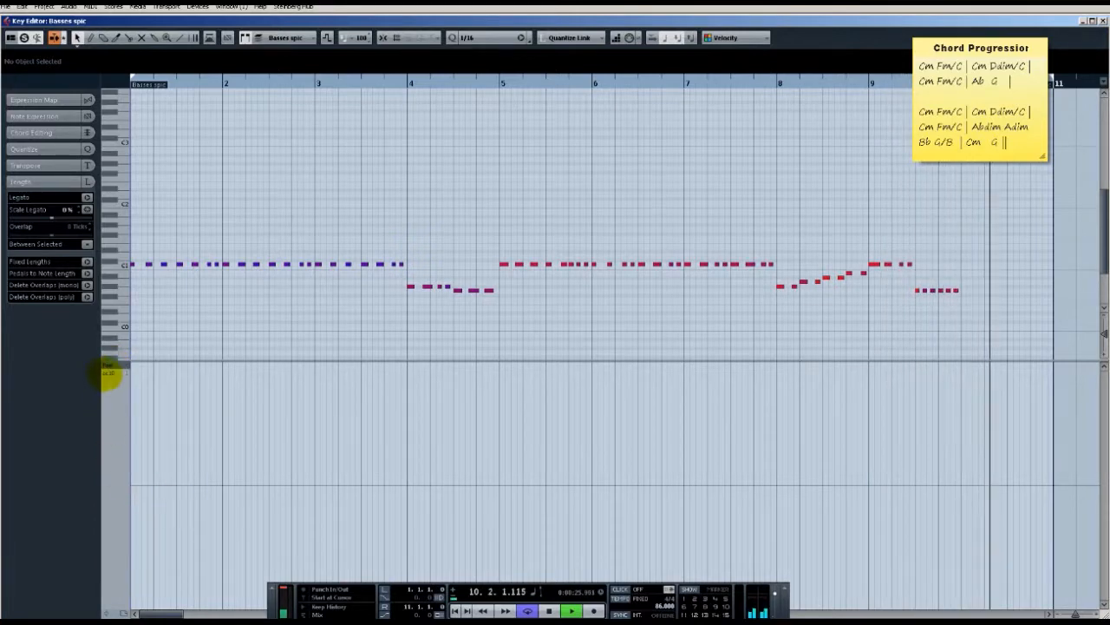
# Step: Show CC 11 (Expression) for Basses spic, draw a rising curve across bars 1–10 with a dip in bar 9, and close the editor
pyautogui.click(111, 369)
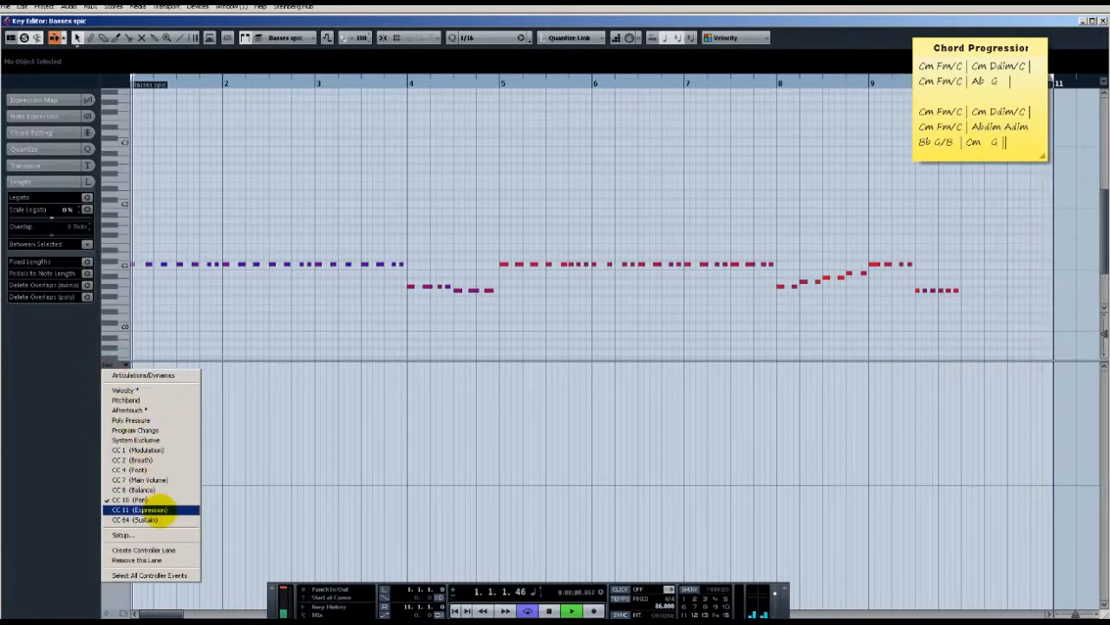
pyautogui.click(160, 510)
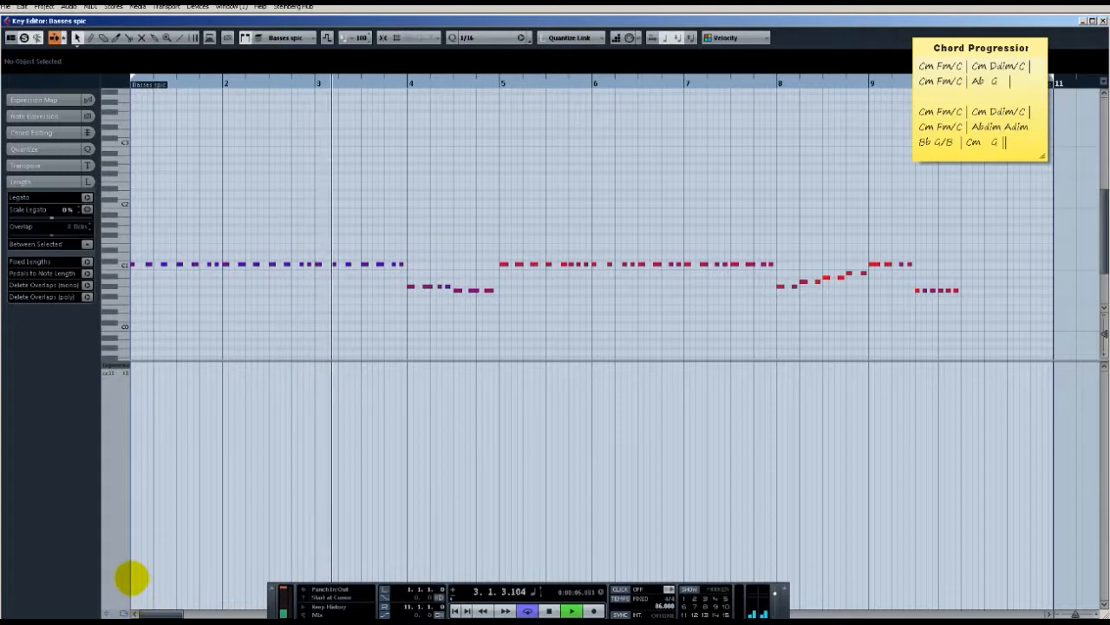
pyautogui.moveTo(130, 546)
pyautogui.mouseDown()
pyautogui.moveTo(389, 512)
pyautogui.moveTo(558, 461)
pyautogui.moveTo(701, 446)
pyautogui.moveTo(850, 404)
pyautogui.moveTo(922, 431)
pyautogui.moveTo(969, 397)
pyautogui.moveTo(962, 386)
pyautogui.mouseUp()
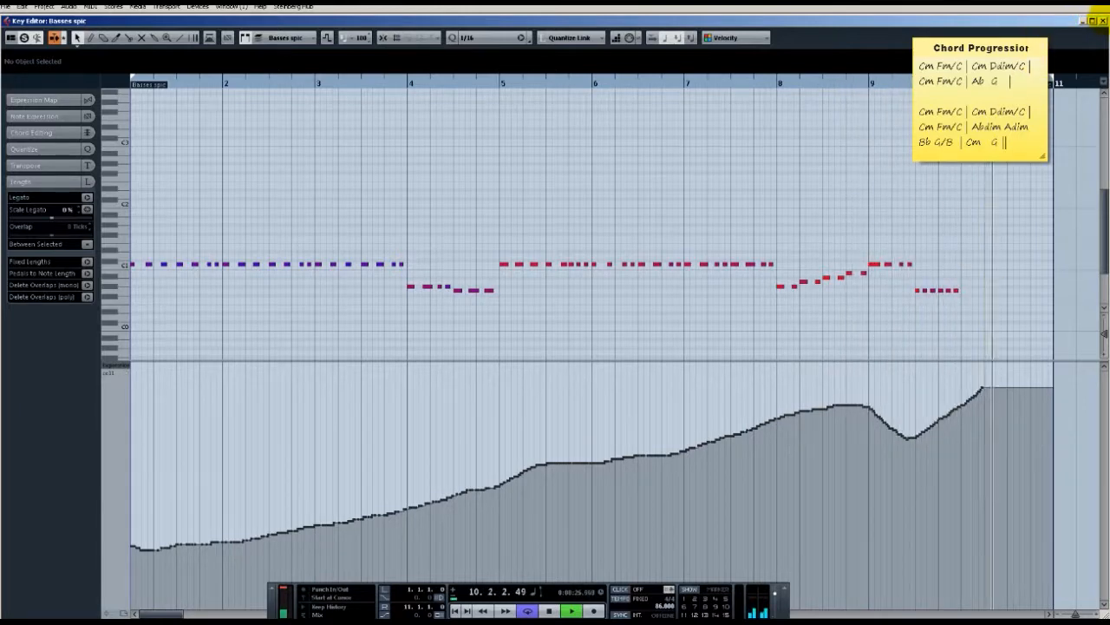
pyautogui.click(1102, 20)
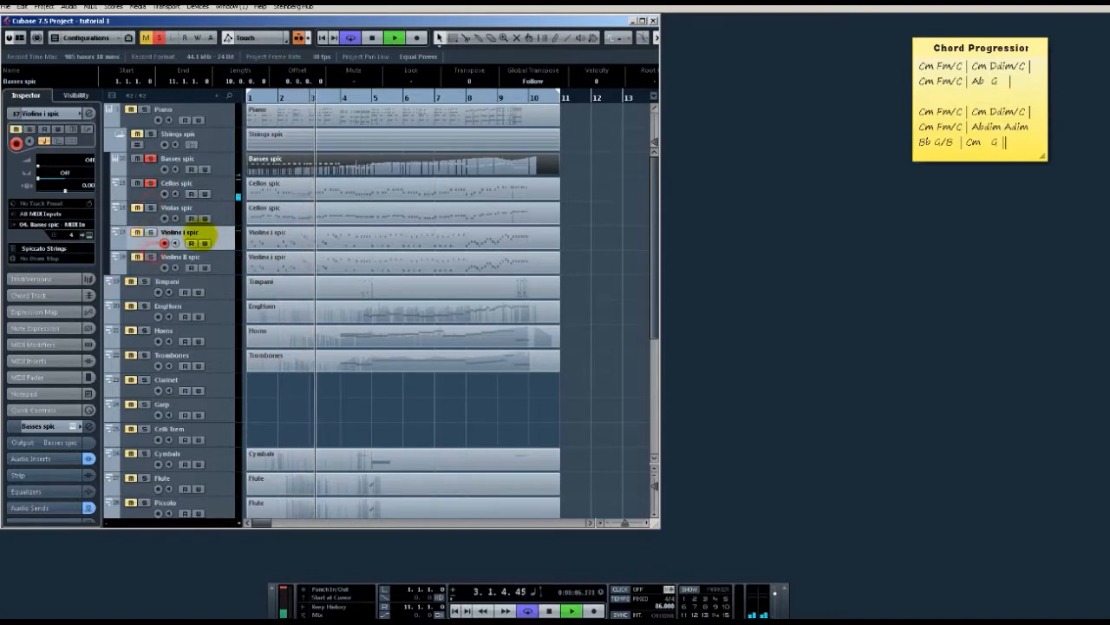
# Step: Open the Cellos spic part, draw a gradually rising CC 11 (Expression) curve across bars 1–10 and close the editor
pyautogui.doubleClick(338, 186)
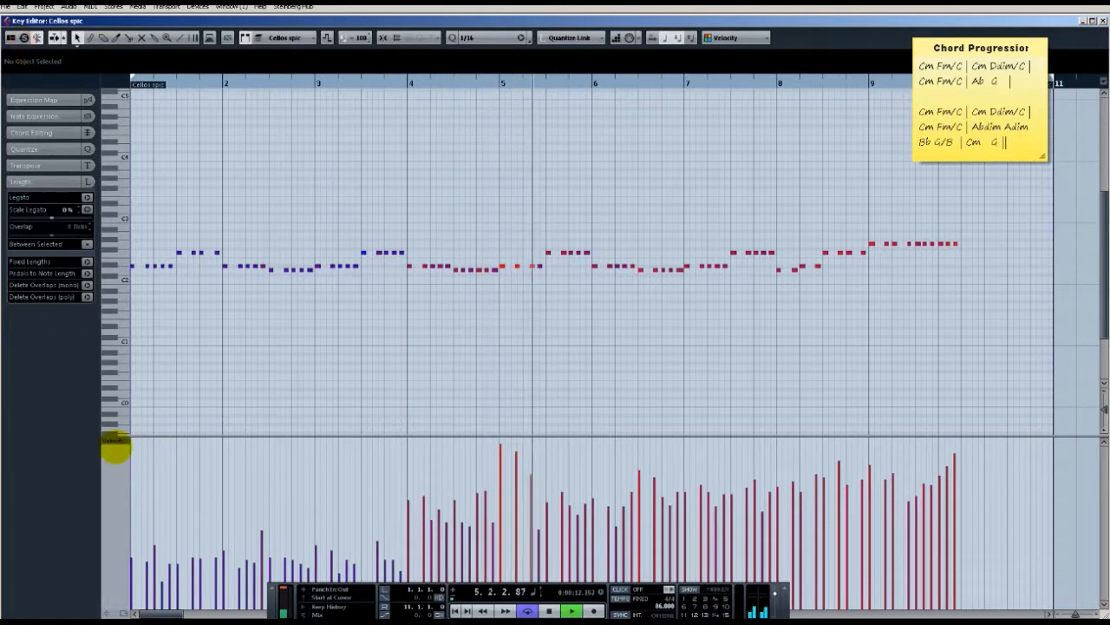
pyautogui.hotkey('ctrl', 'a')
pyautogui.click(120, 436)
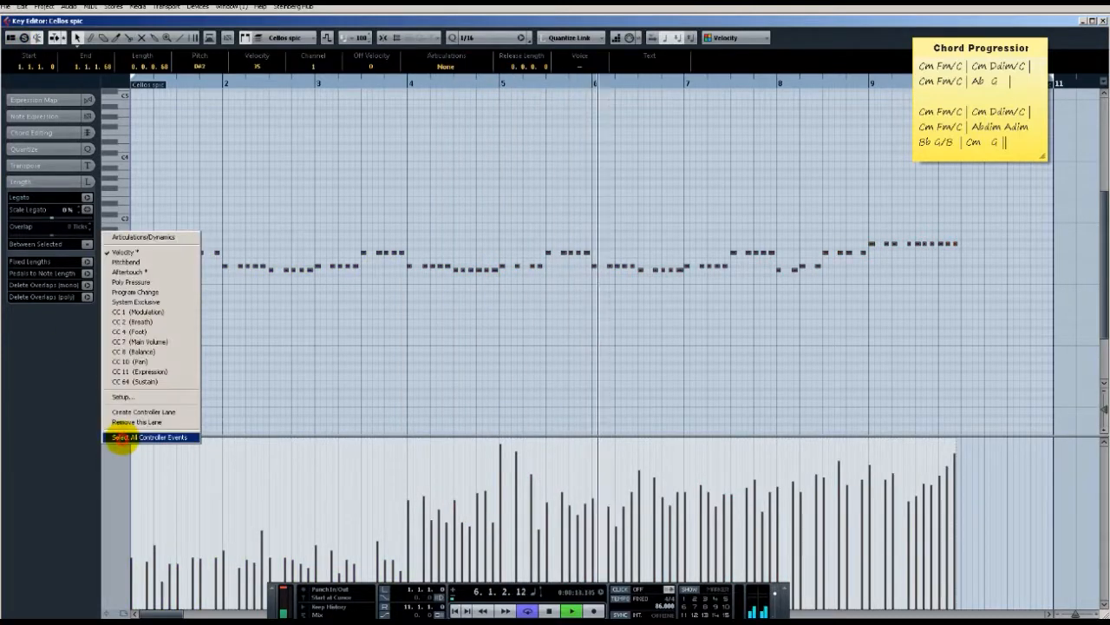
pyautogui.click(165, 371)
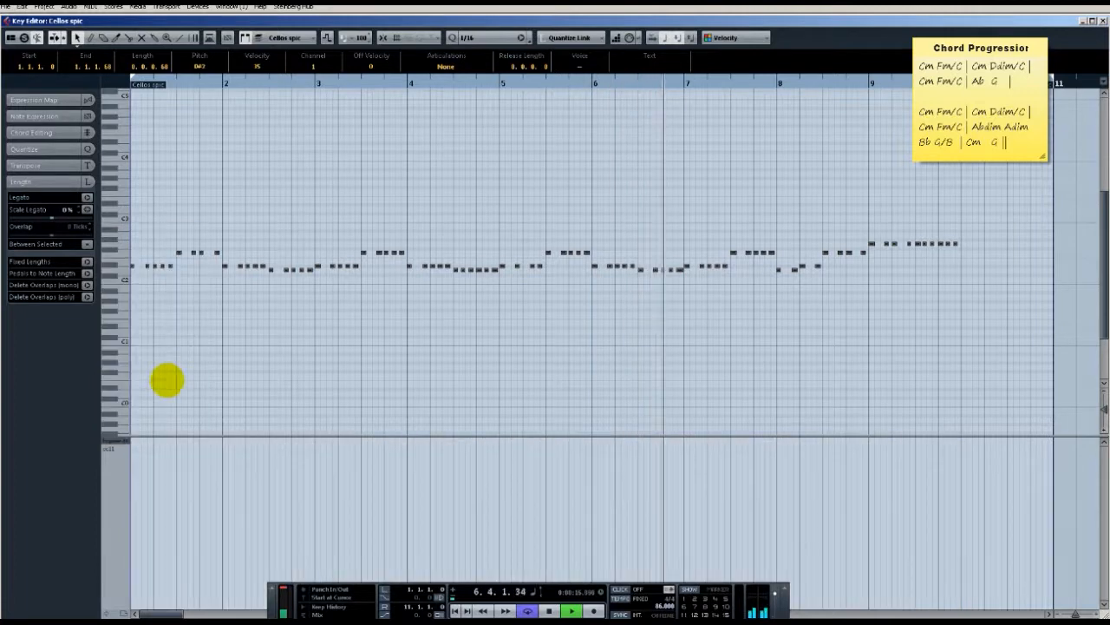
pyautogui.moveTo(129, 560)
pyautogui.mouseDown()
pyautogui.moveTo(307, 530)
pyautogui.moveTo(731, 499)
pyautogui.moveTo(937, 443)
pyautogui.moveTo(907, 450)
pyautogui.mouseUp()
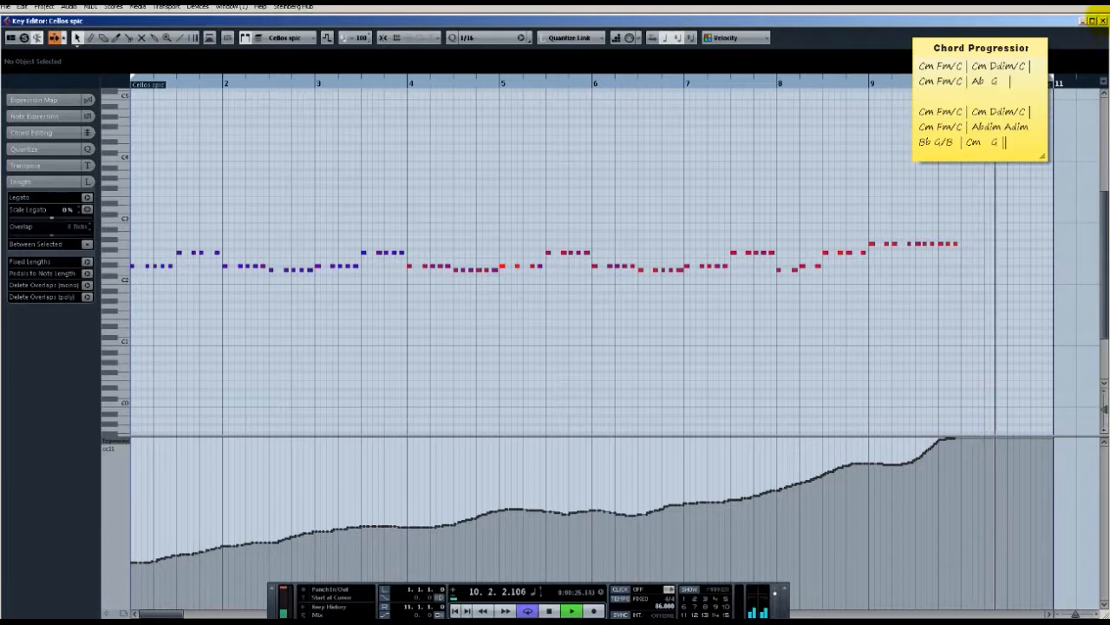
pyautogui.click(1100, 18)
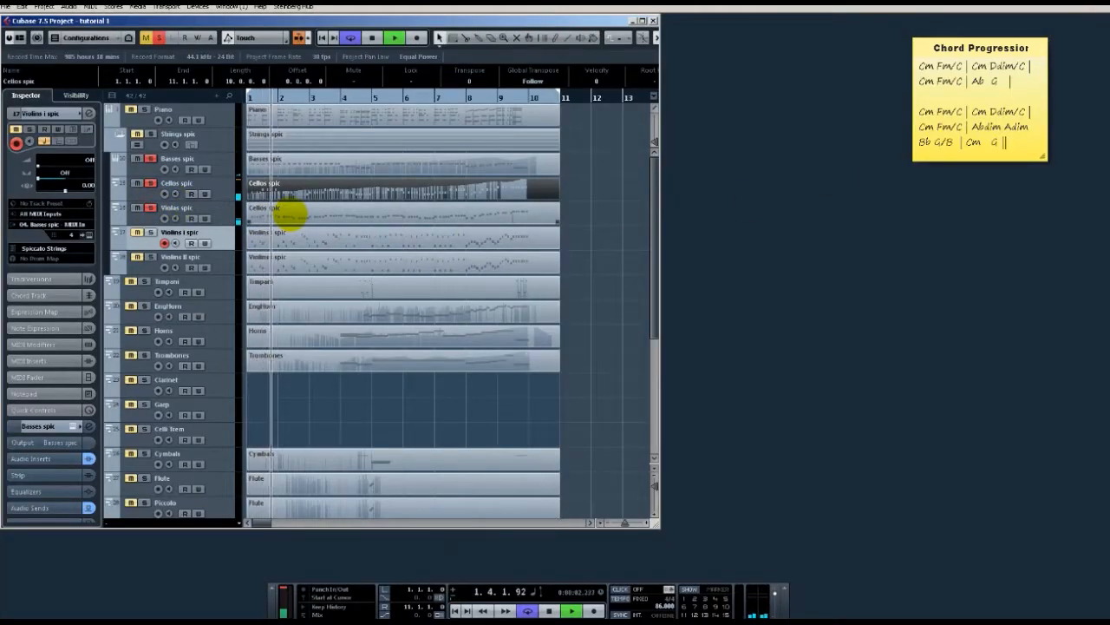
# Step: Open the Violas spic part, draw a gradually rising CC 11 (Expression) curve from bar 1 to the end of bar 9, and close the editor
pyautogui.doubleClick(289, 213)
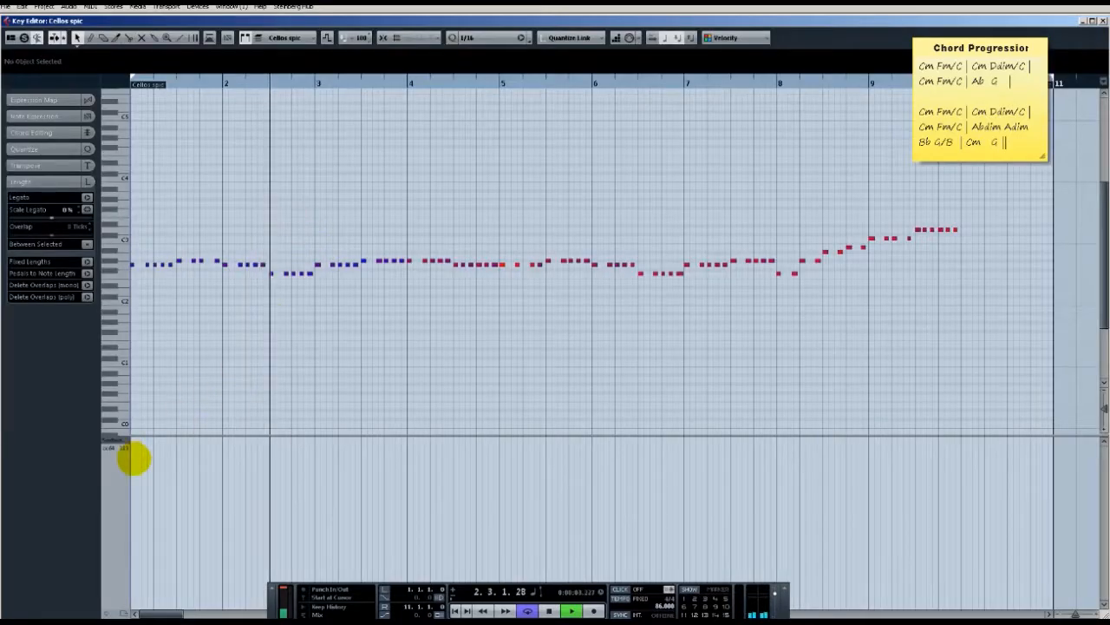
pyautogui.click(110, 440)
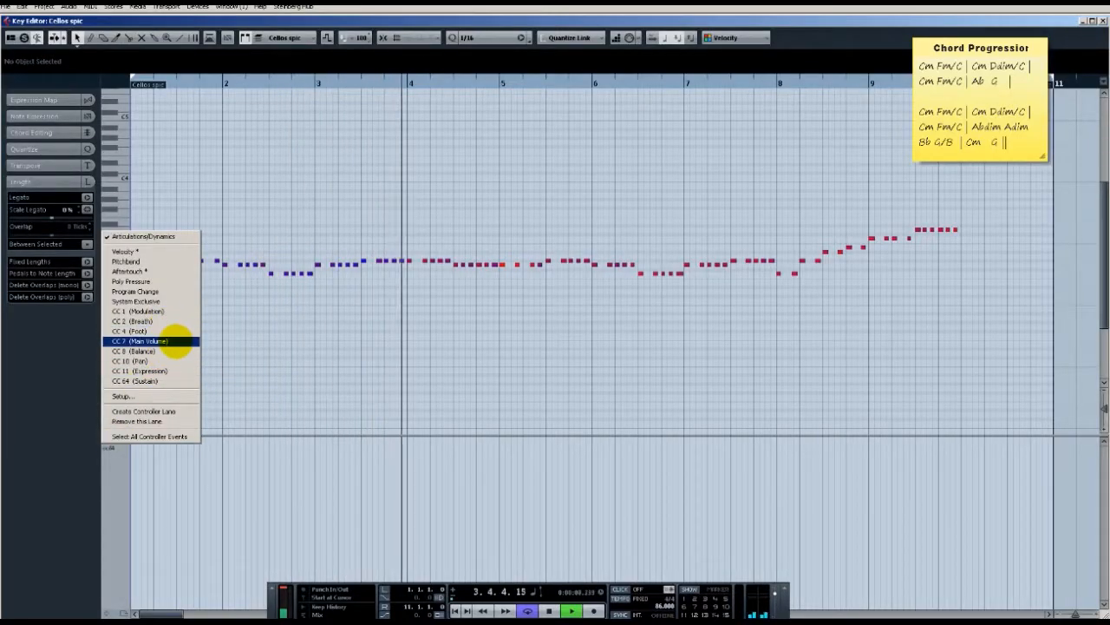
pyautogui.click(177, 370)
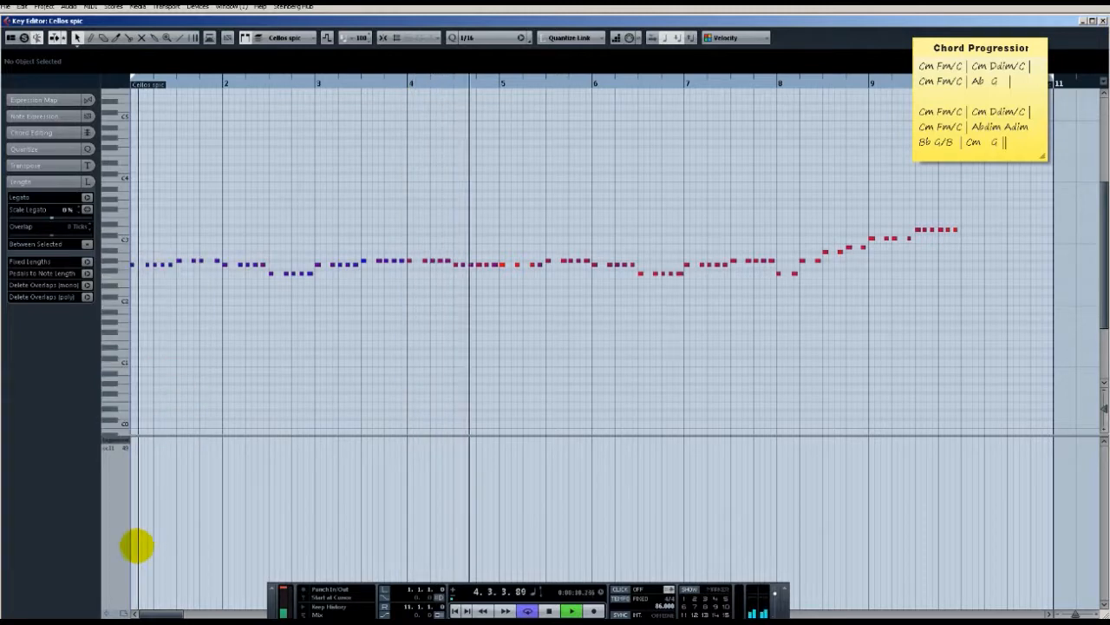
pyautogui.moveTo(130, 557)
pyautogui.mouseDown()
pyautogui.moveTo(169, 565)
pyautogui.moveTo(483, 533)
pyautogui.moveTo(575, 509)
pyautogui.moveTo(768, 487)
pyautogui.moveTo(967, 436)
pyautogui.mouseUp()
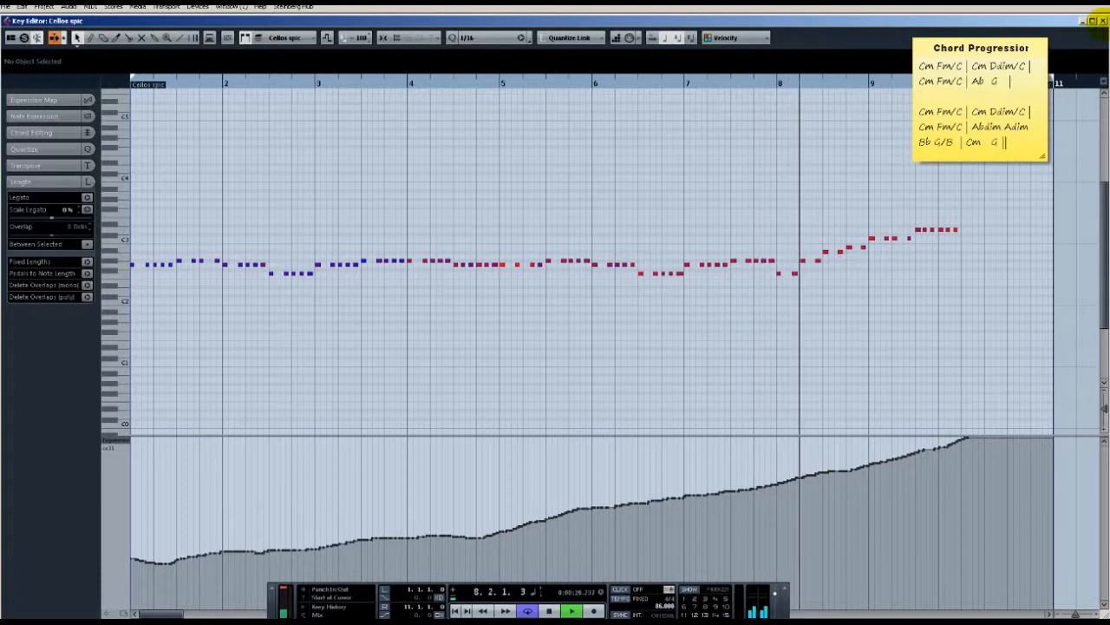
pyautogui.click(1102, 19)
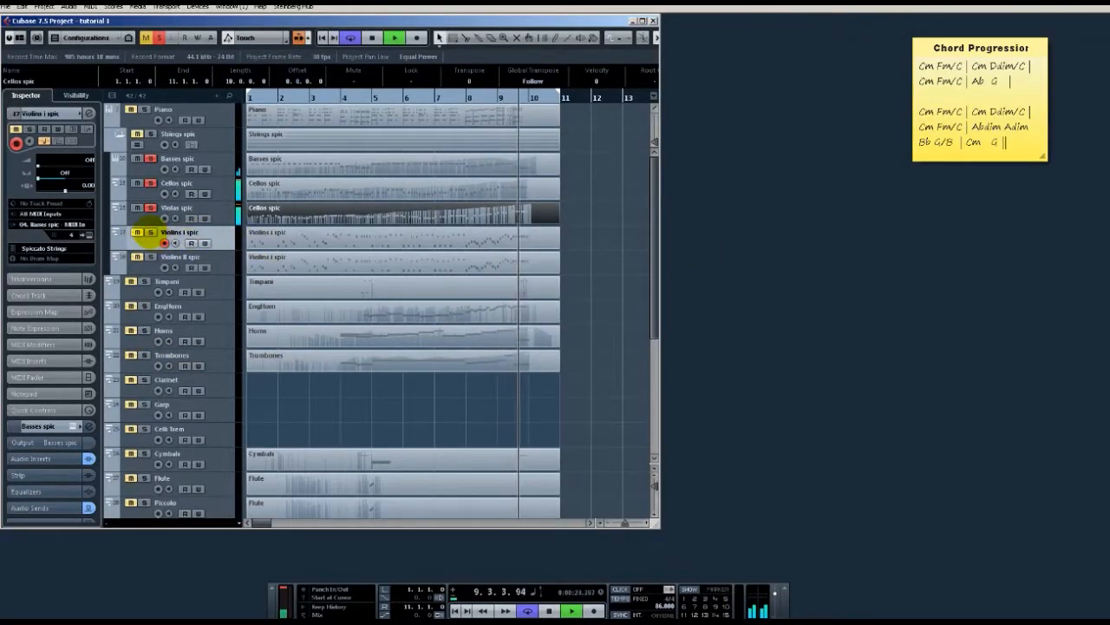
# Step: Open the Violins I spic part, draw a steadily rising CC 11 (Expression) curve from bar 1 to the end of bar 9, and close the editor
pyautogui.doubleClick(285, 238)
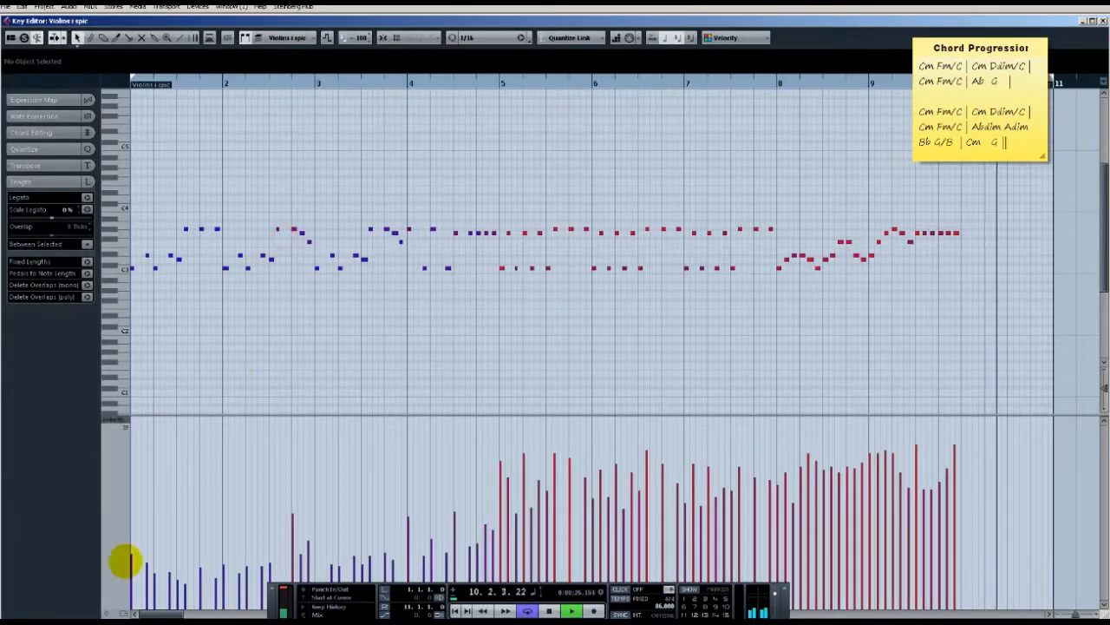
pyautogui.click(113, 421)
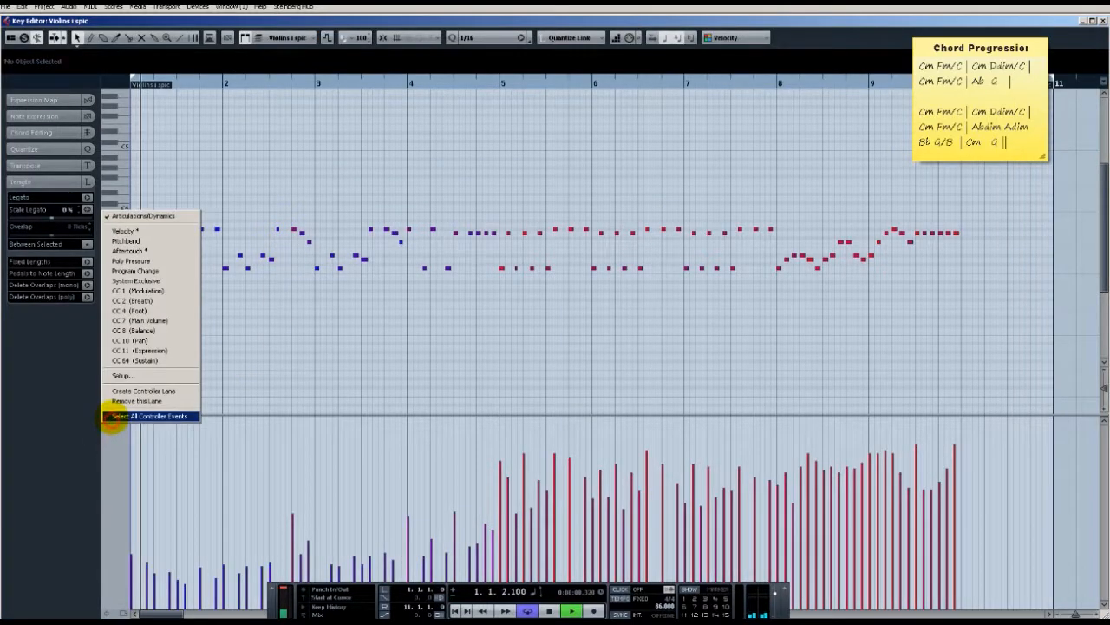
pyautogui.click(177, 360)
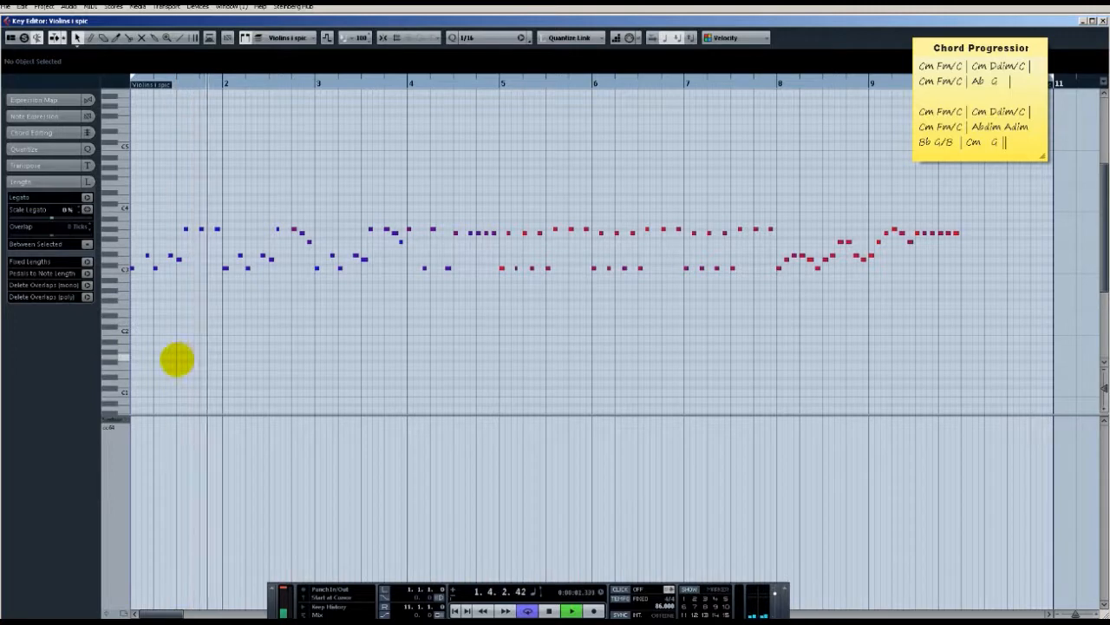
pyautogui.click(113, 421)
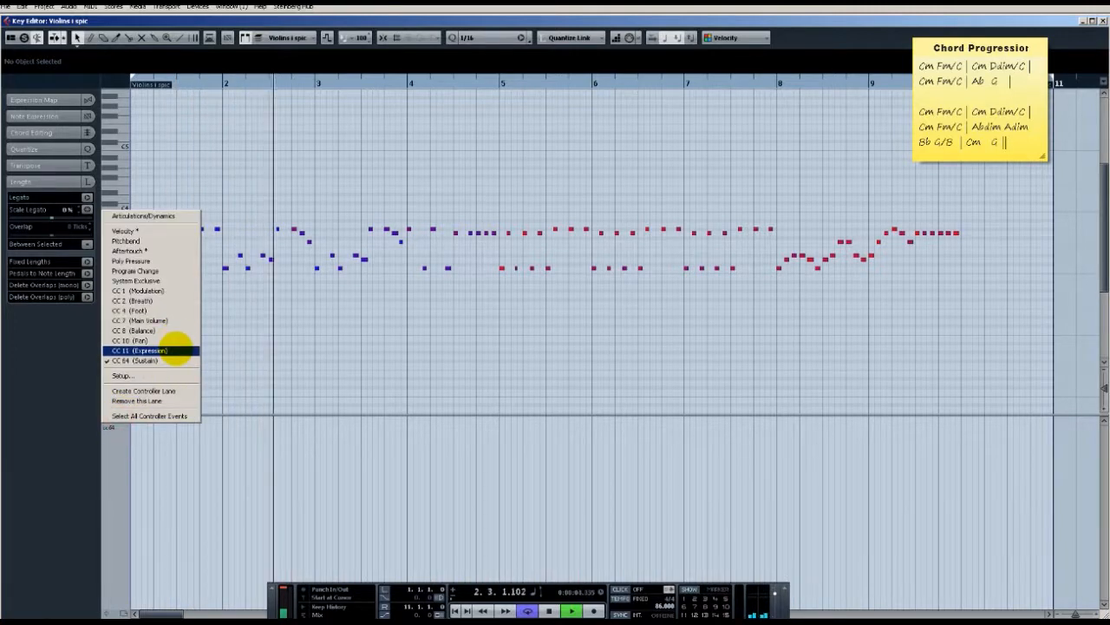
pyautogui.click(174, 350)
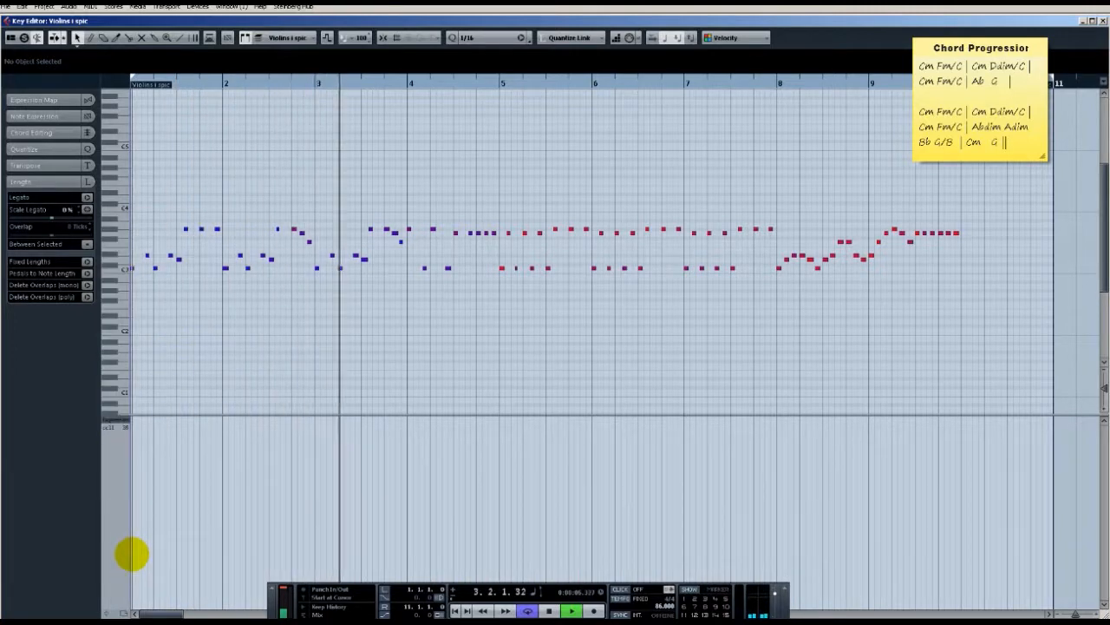
pyautogui.moveTo(130, 553)
pyautogui.mouseDown()
pyautogui.moveTo(575, 520)
pyautogui.moveTo(977, 418)
pyautogui.mouseUp()
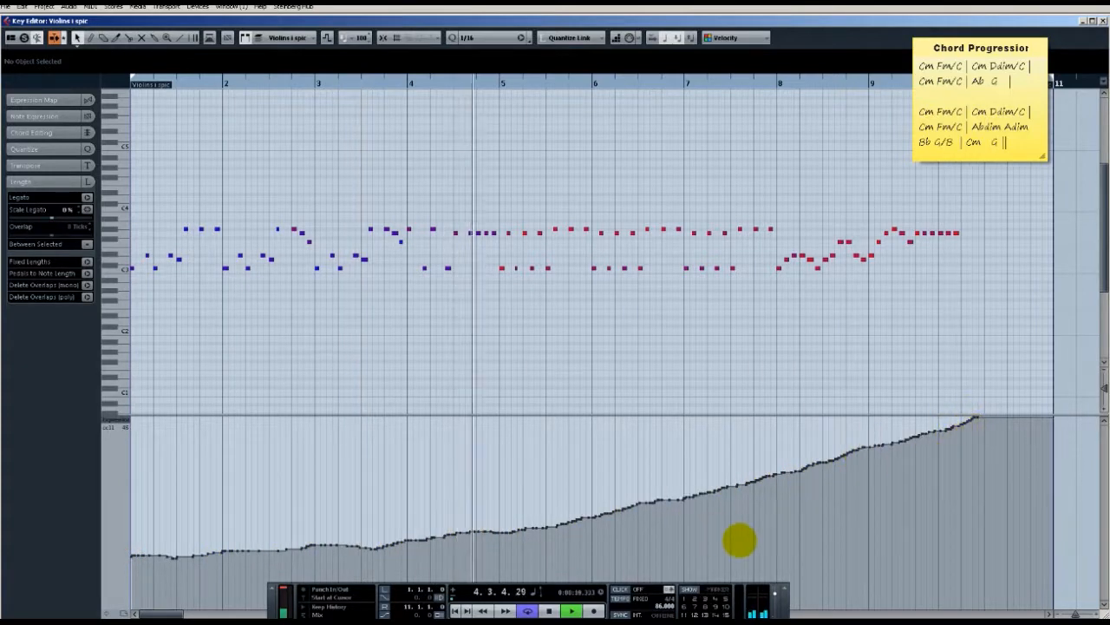
pyautogui.click(1102, 21)
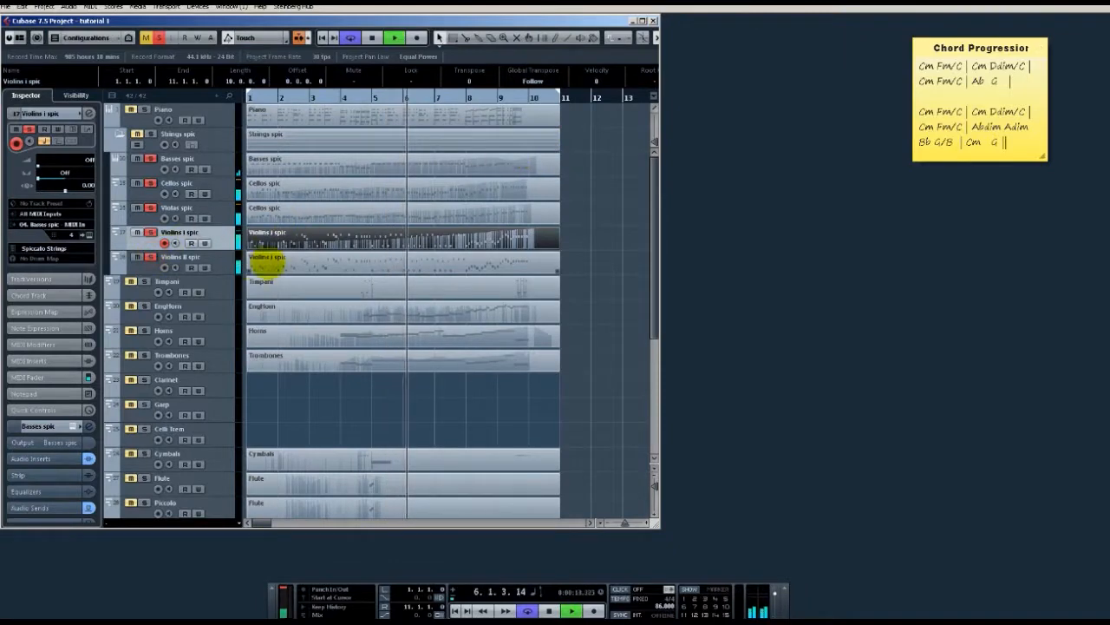
# Step: Open the Violins II spic part, draw a CC 11 (Expression) curve that dips until bar 3 and rises strongly from bar 7, and close the editor
pyautogui.doubleClick(285, 264)
pyautogui.click(124, 419)
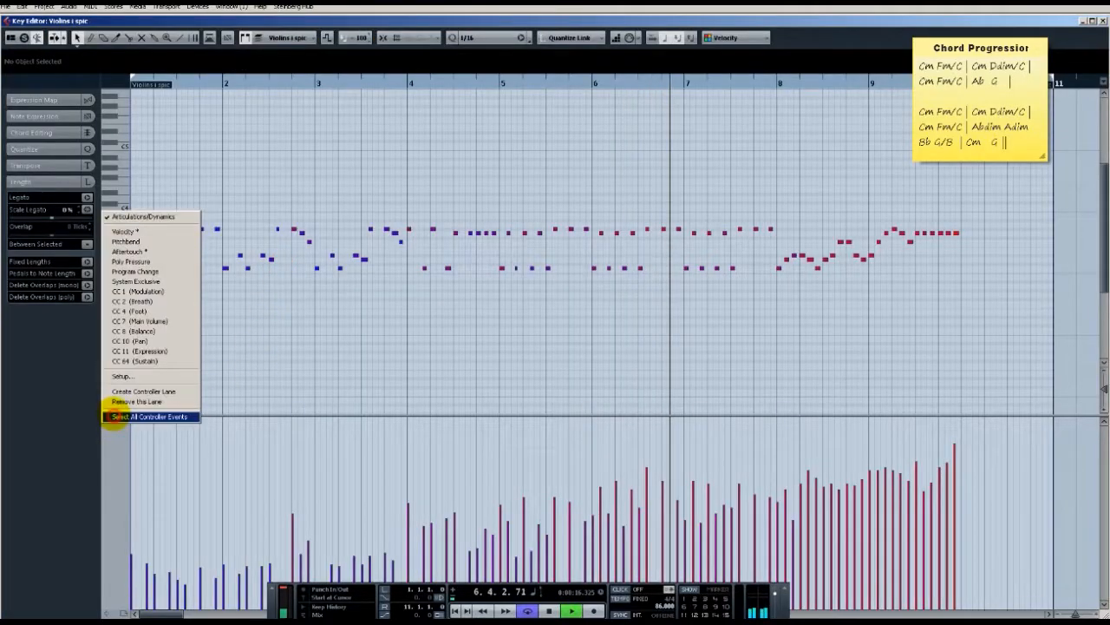
pyautogui.click(147, 350)
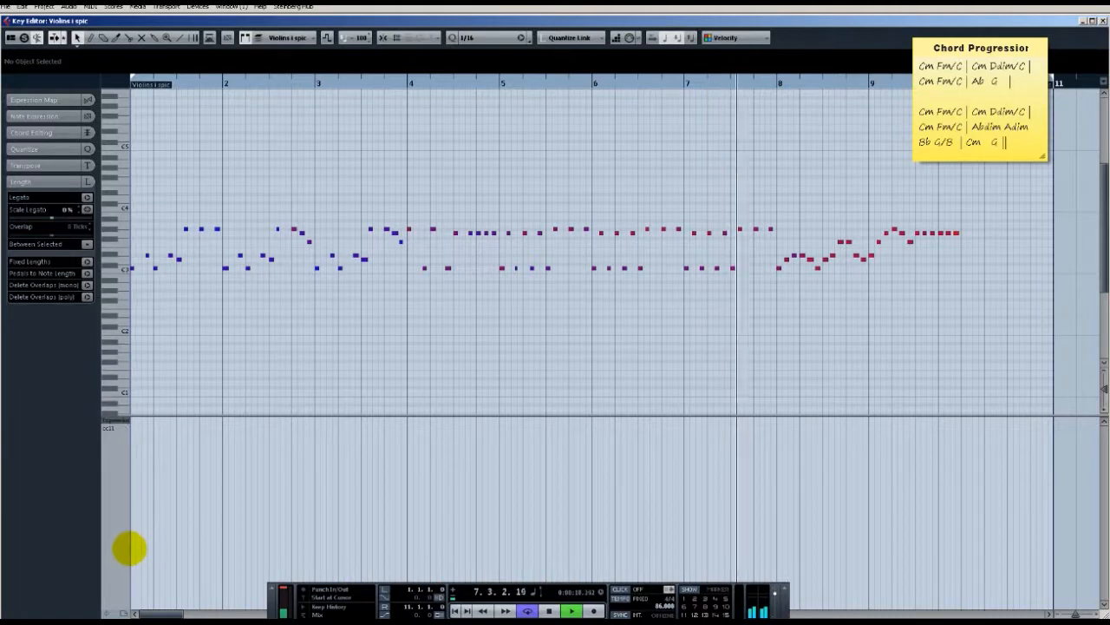
pyautogui.moveTo(130, 546)
pyautogui.mouseDown()
pyautogui.moveTo(389, 555)
pyautogui.moveTo(543, 530)
pyautogui.moveTo(725, 525)
pyautogui.moveTo(838, 488)
pyautogui.moveTo(962, 424)
pyautogui.moveTo(917, 441)
pyautogui.mouseUp()
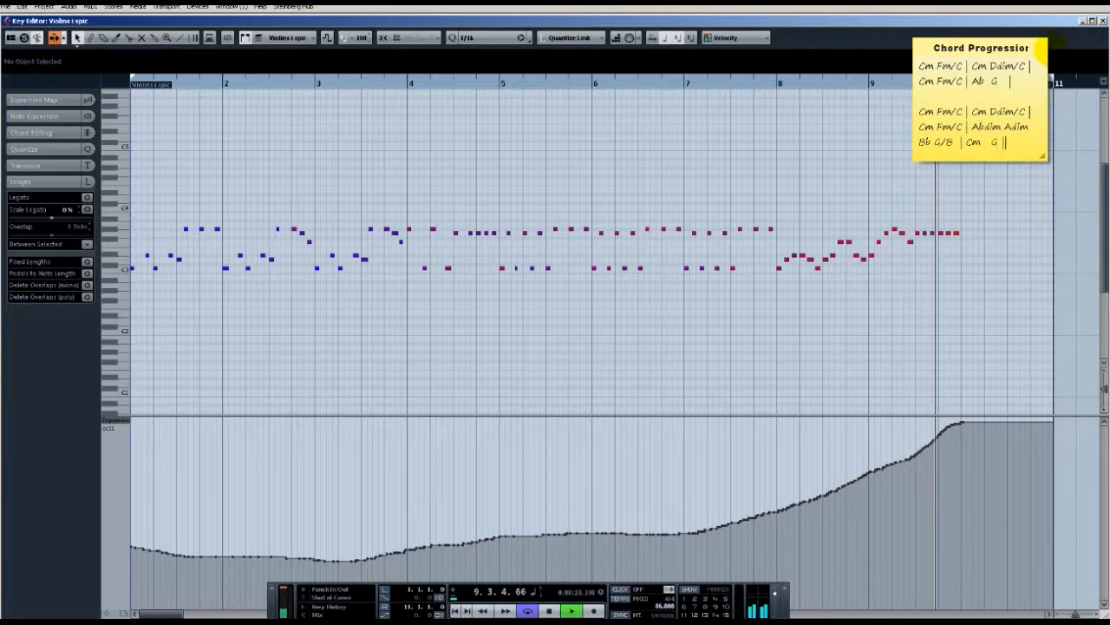
pyautogui.click(1101, 19)
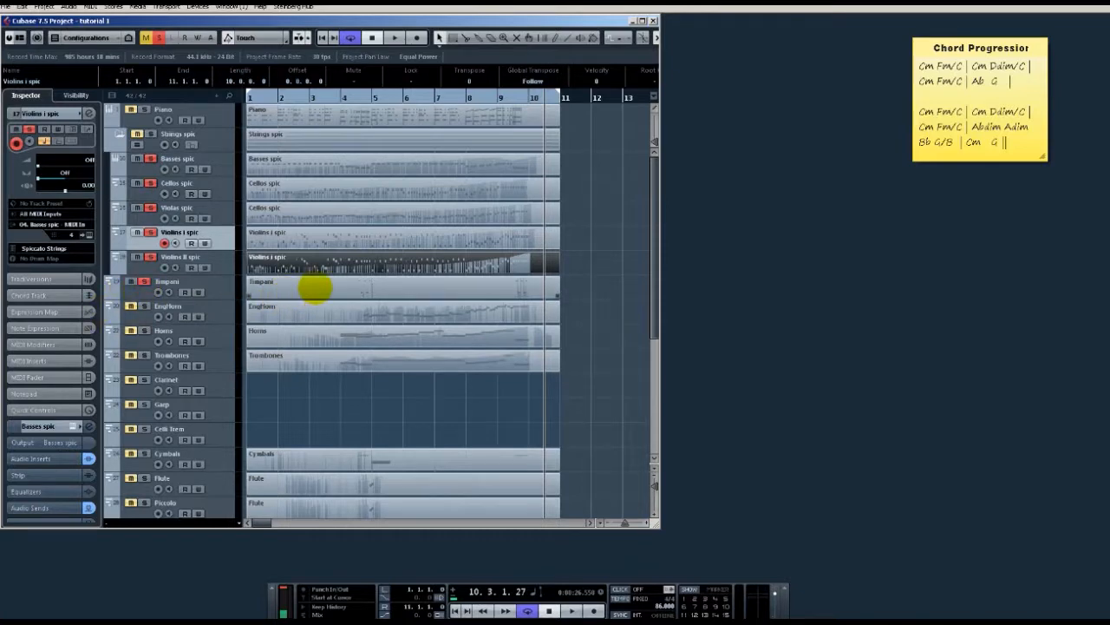
# Step: Play through the Timpani part in the Key Editor, moving the chord progression note aside, and close the editor
pyautogui.click(314, 289)
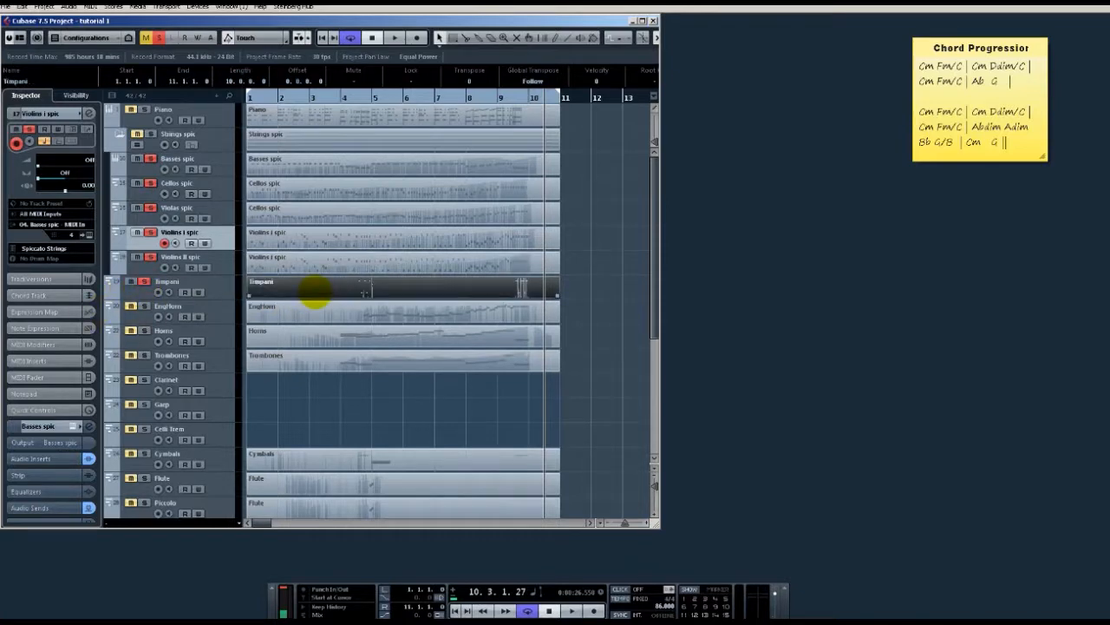
pyautogui.doubleClick(314, 289)
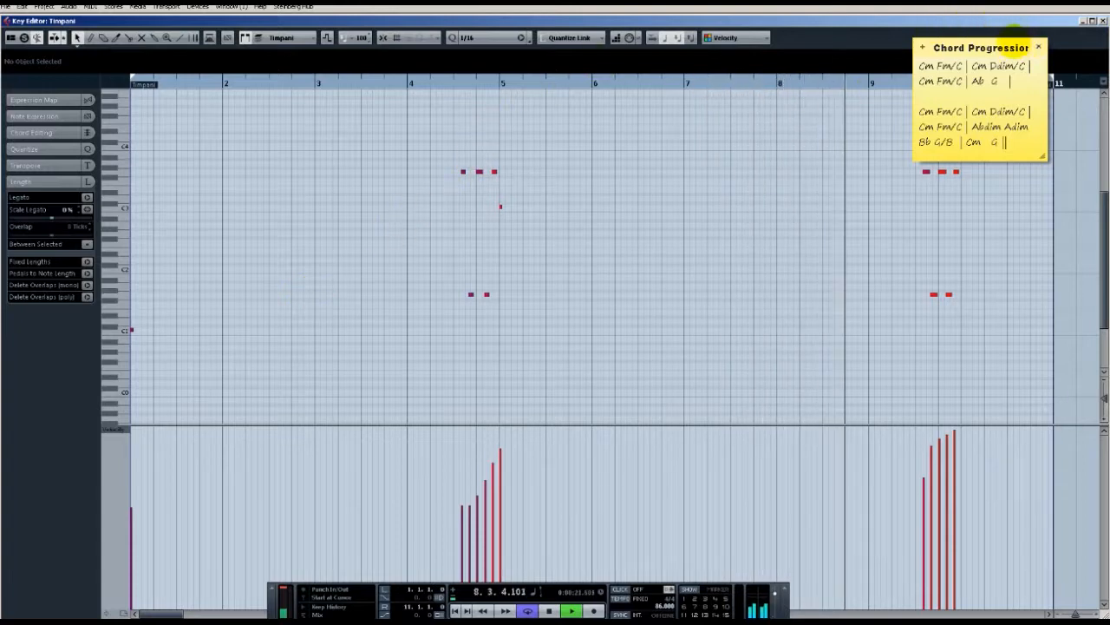
pyautogui.moveTo(1008, 39); pyautogui.dragTo(1061, 36)
pyautogui.click(1100, 19)
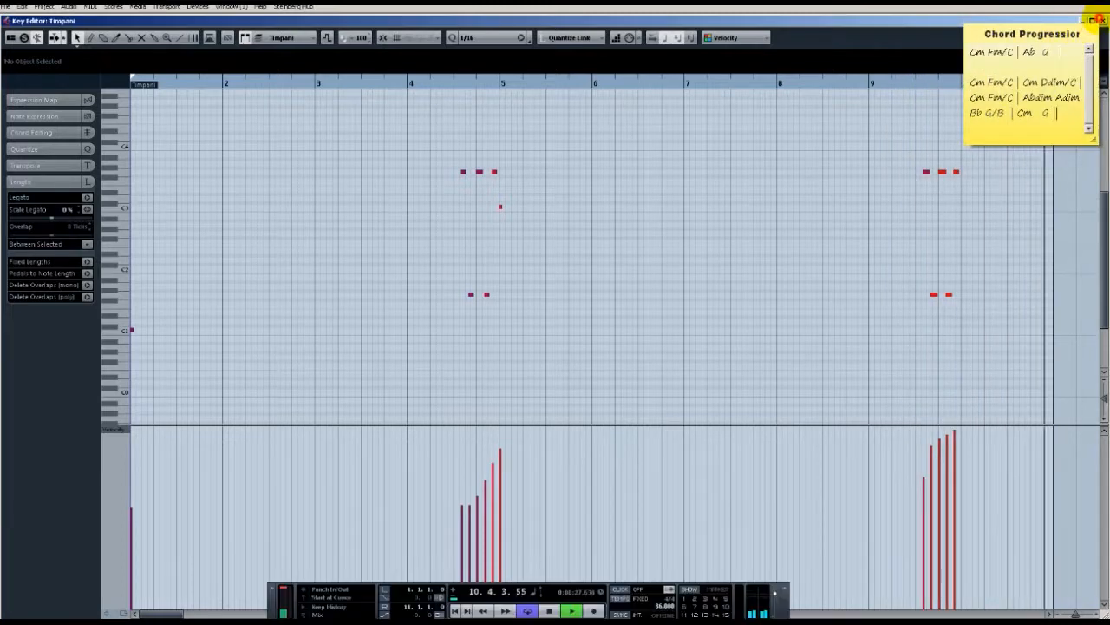
pyautogui.click(1097, 19)
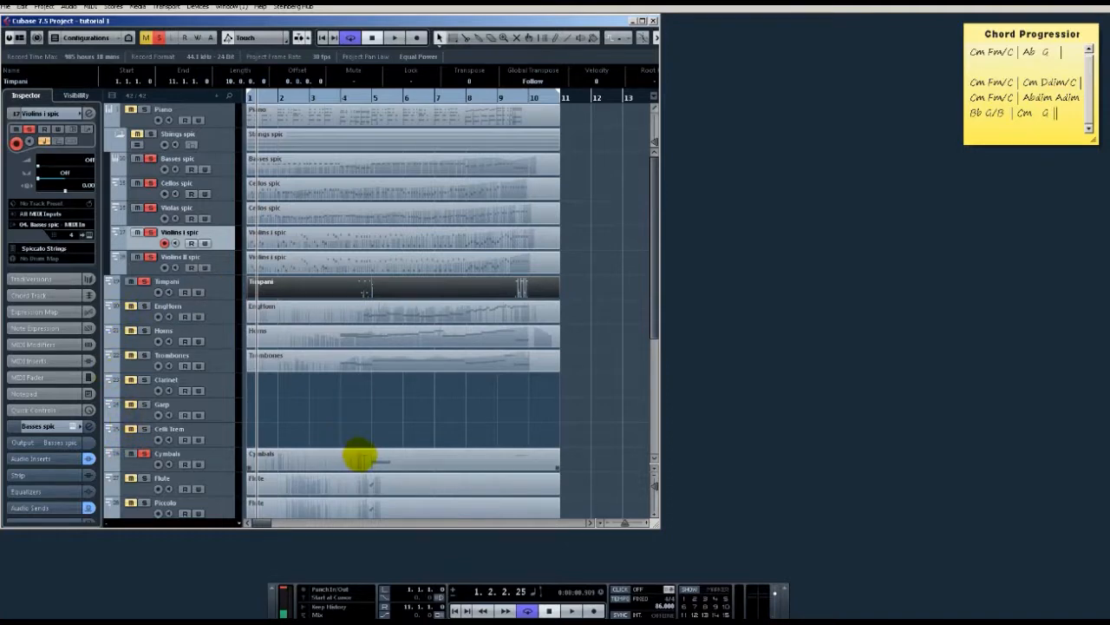
# Step: Open the Cymbals part in the Key Editor, play through its rolls and crash, and close the editor
pyautogui.doubleClick(359, 455)
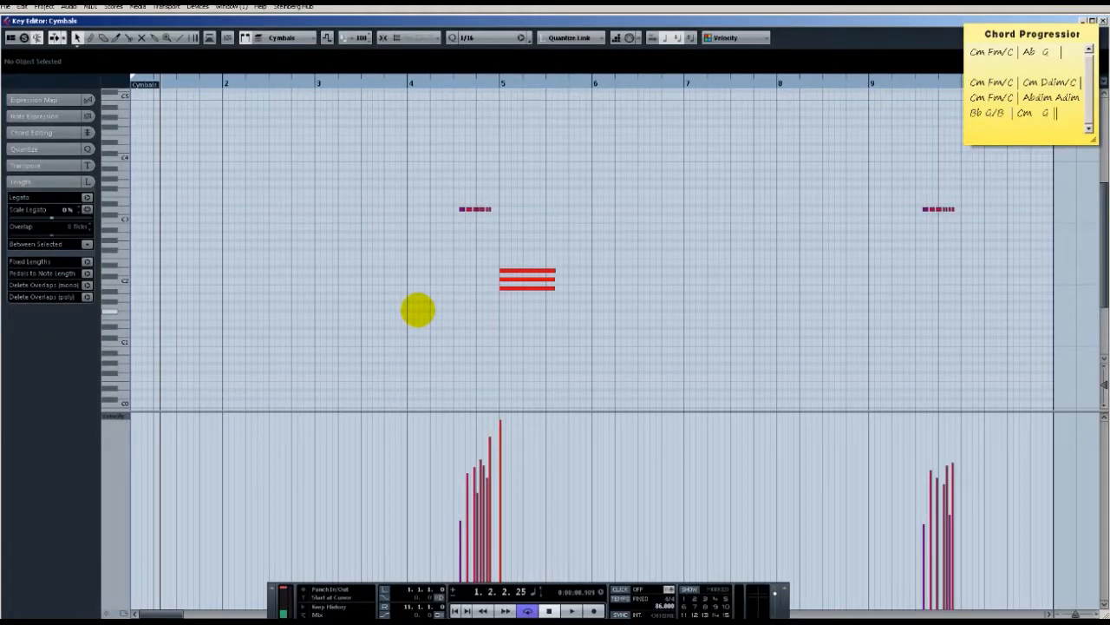
pyautogui.click(440, 86)
pyautogui.press('space')
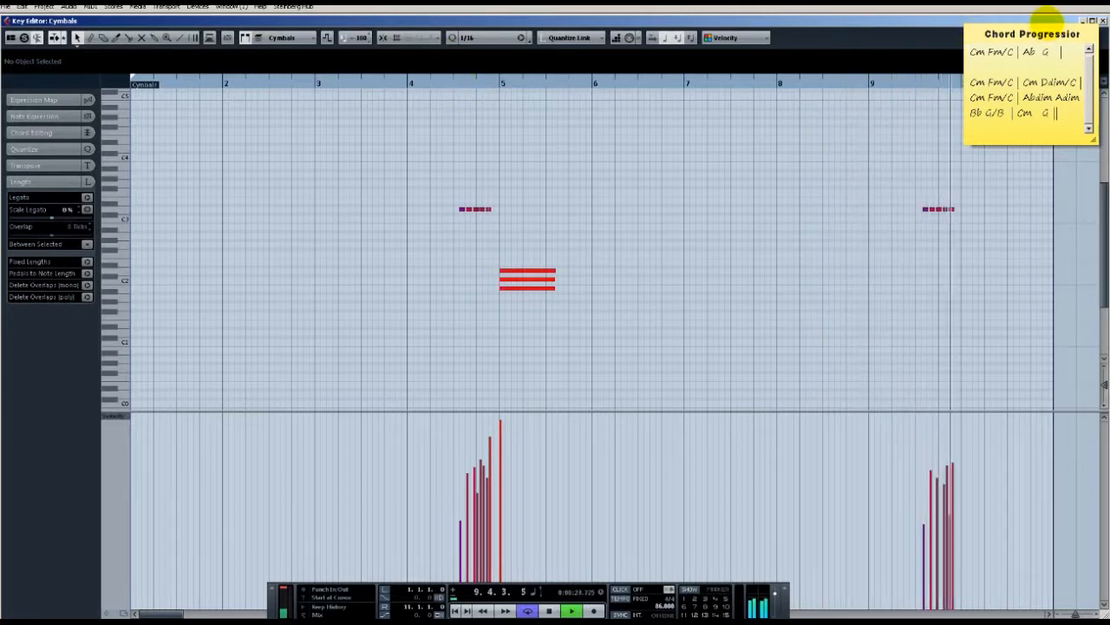
pyautogui.press('space')
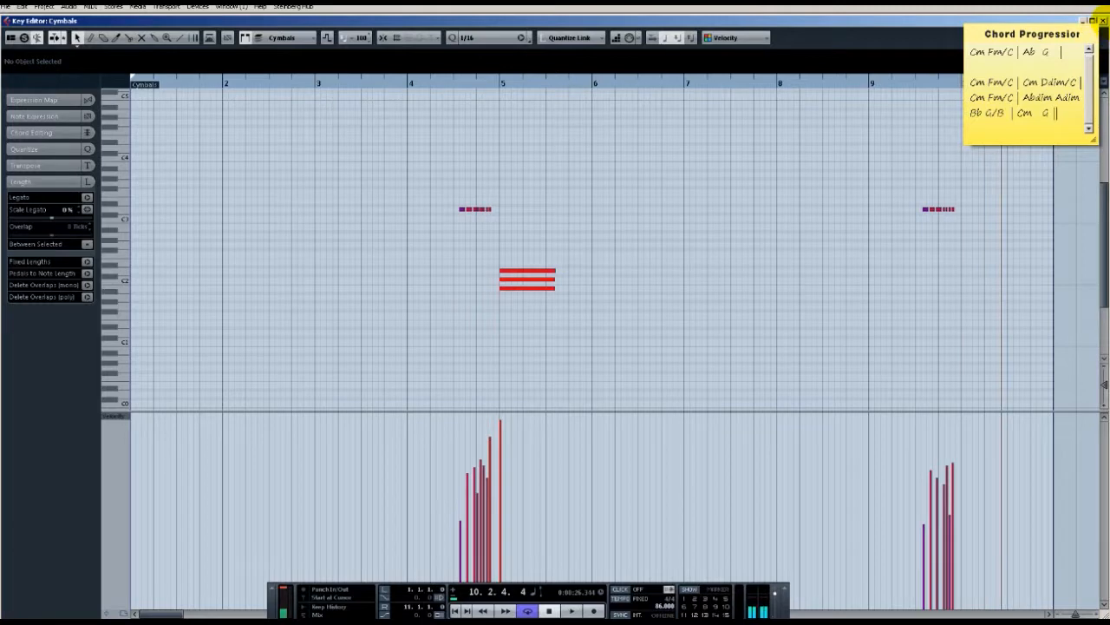
pyautogui.click(1100, 17)
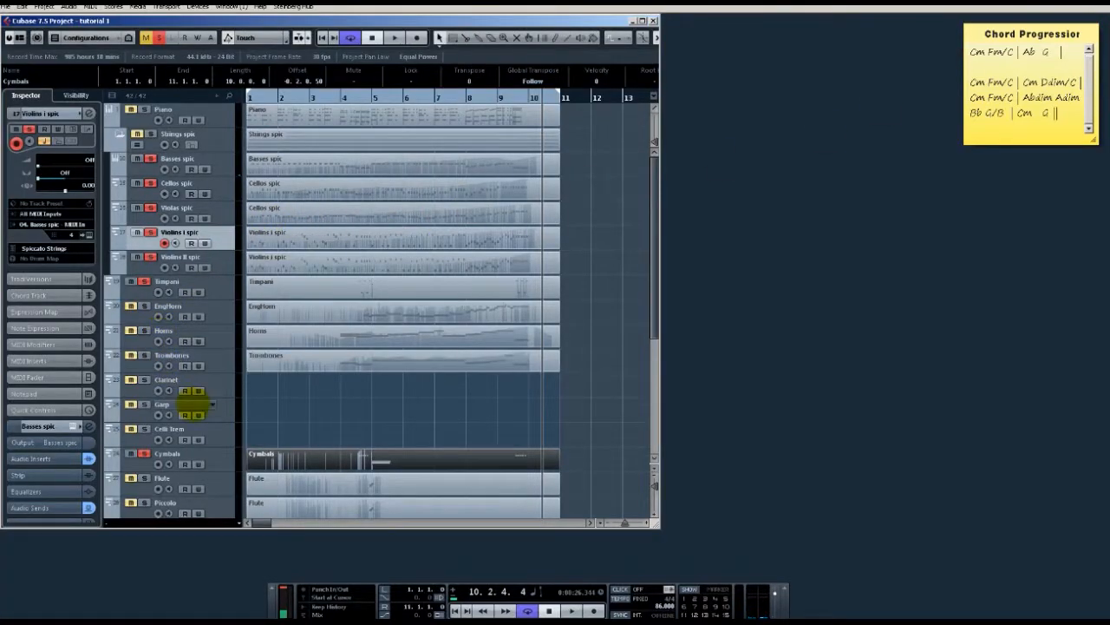
# Step: Open the Flute and Piccolo parts together in the Key Editor, play past their run into bar 5, and close the editor
pyautogui.scroll(-4, 300, 425)
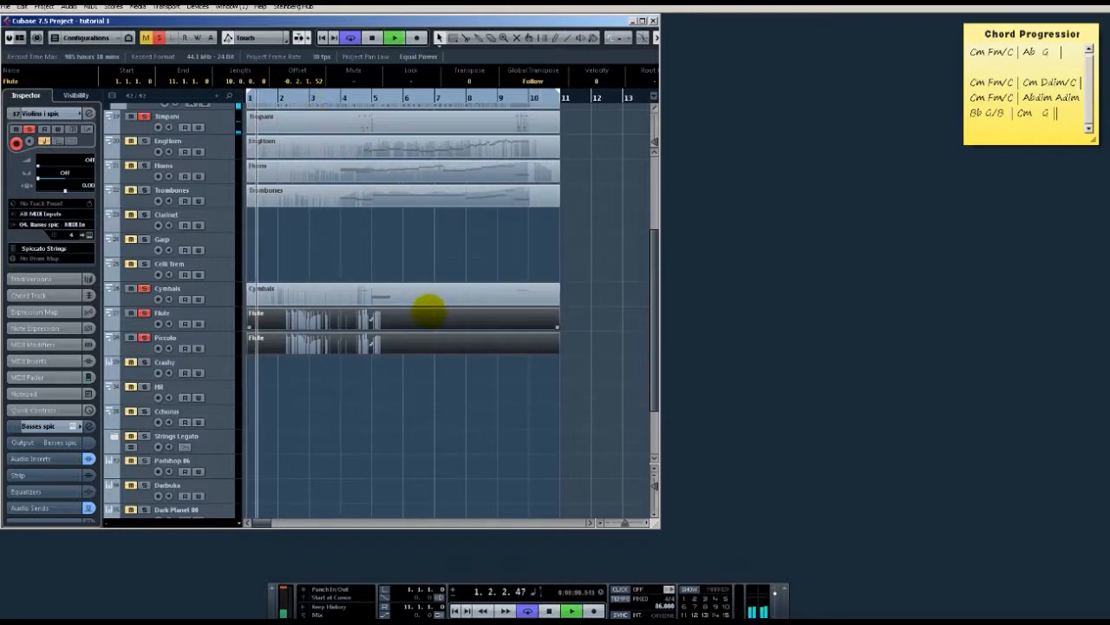
pyautogui.doubleClick(436, 314)
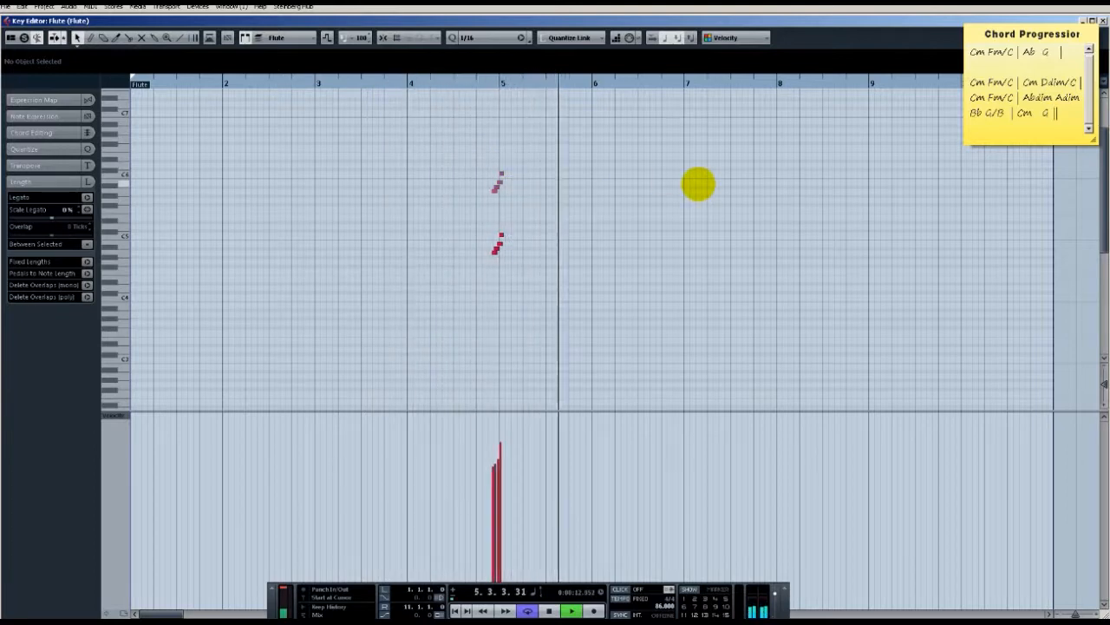
pyautogui.press('space')
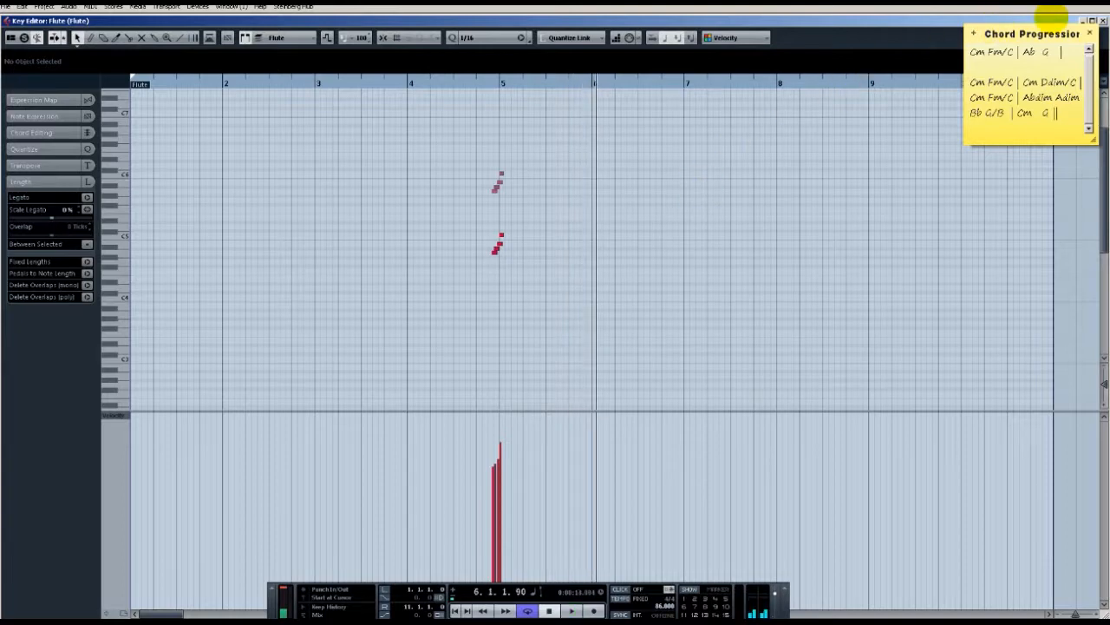
pyautogui.click(1102, 20)
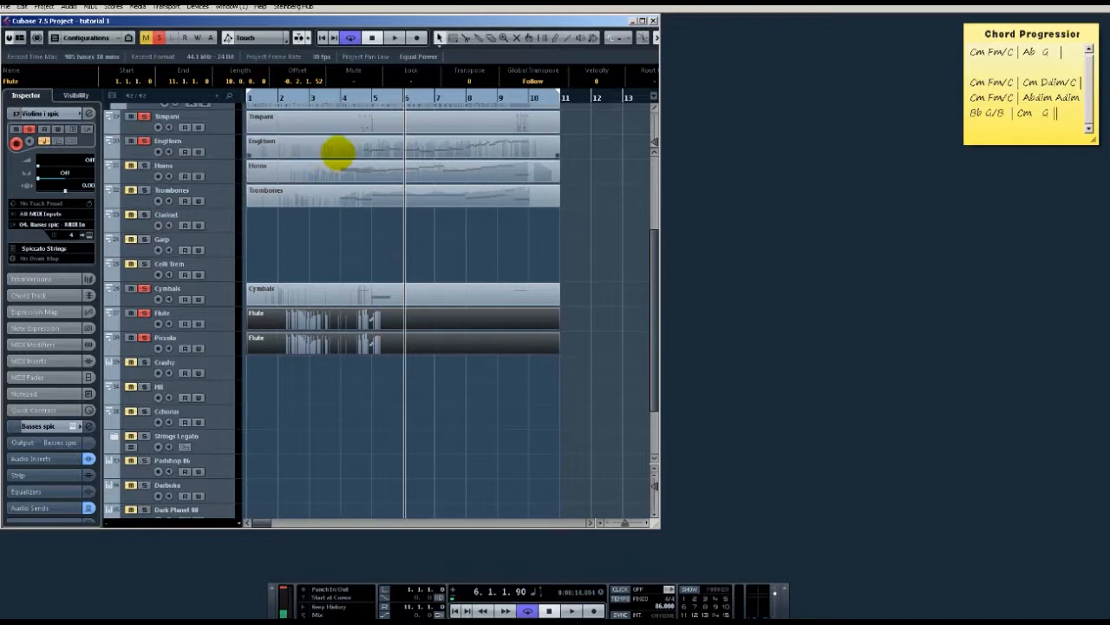
# Step: Open the EngHorn part in the Key Editor, play its melody and modulation curve from the start, and close the editor
pyautogui.doubleClick(340, 143)
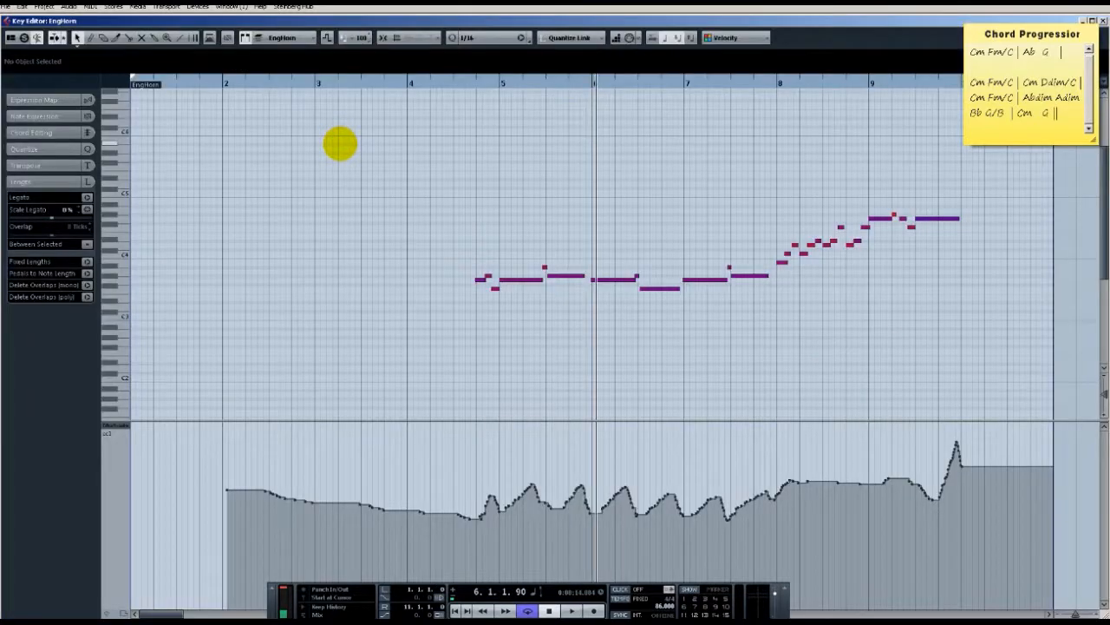
pyautogui.press('.')
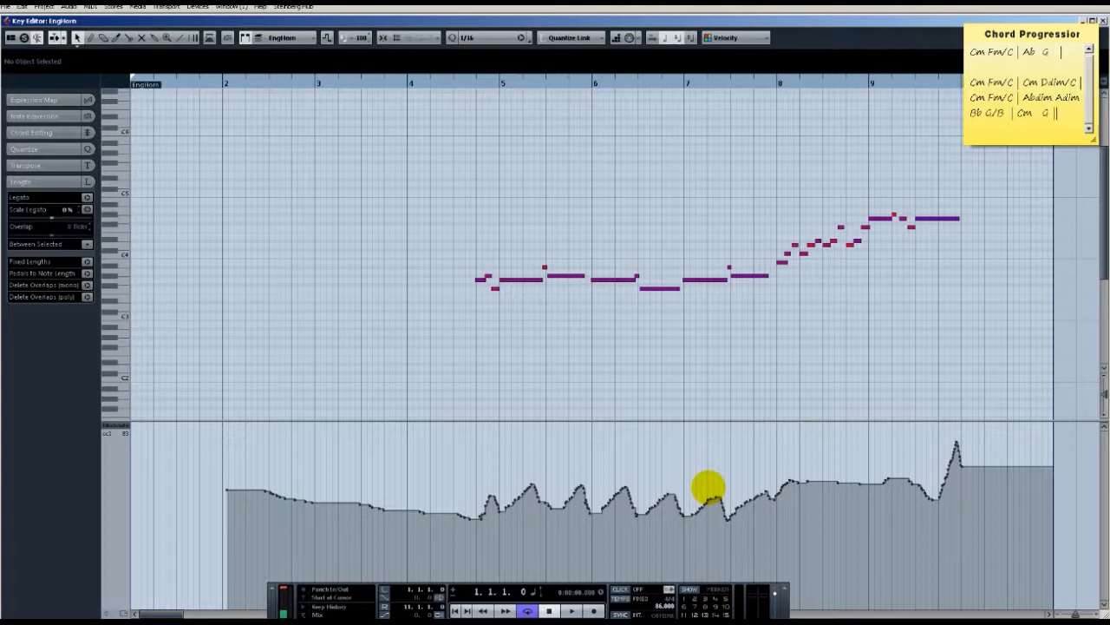
pyautogui.press('space')
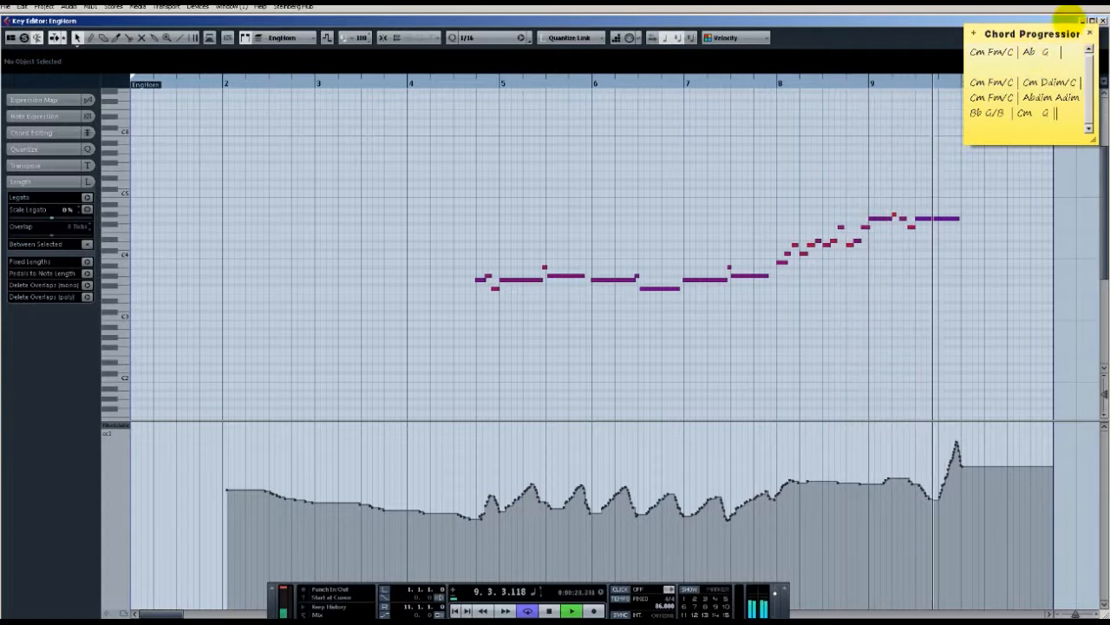
pyautogui.click(1102, 19)
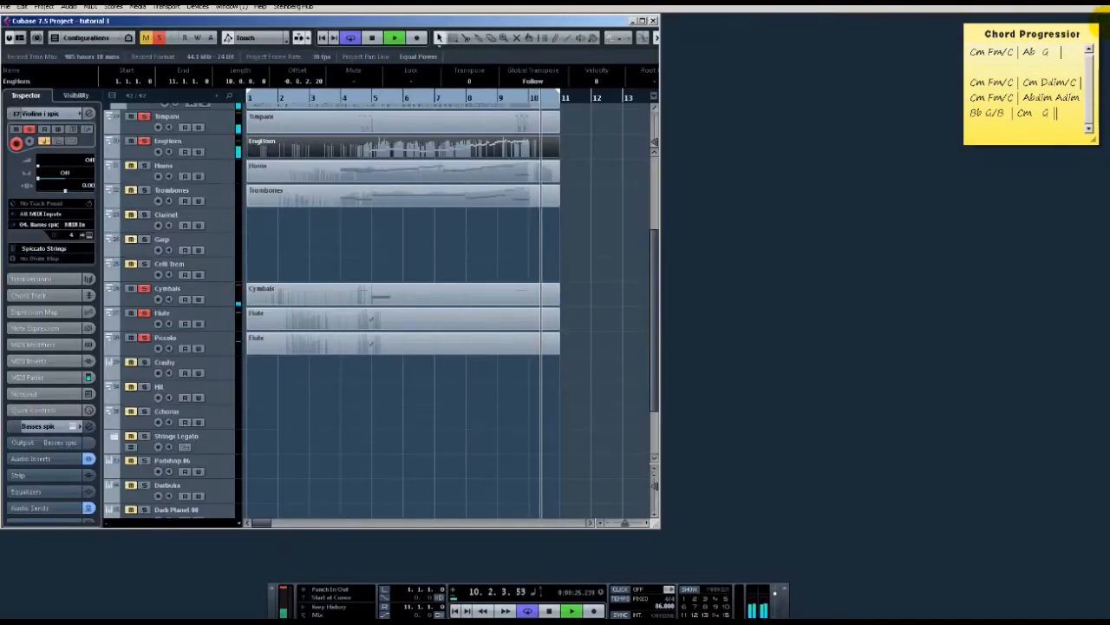
pyautogui.press('space')
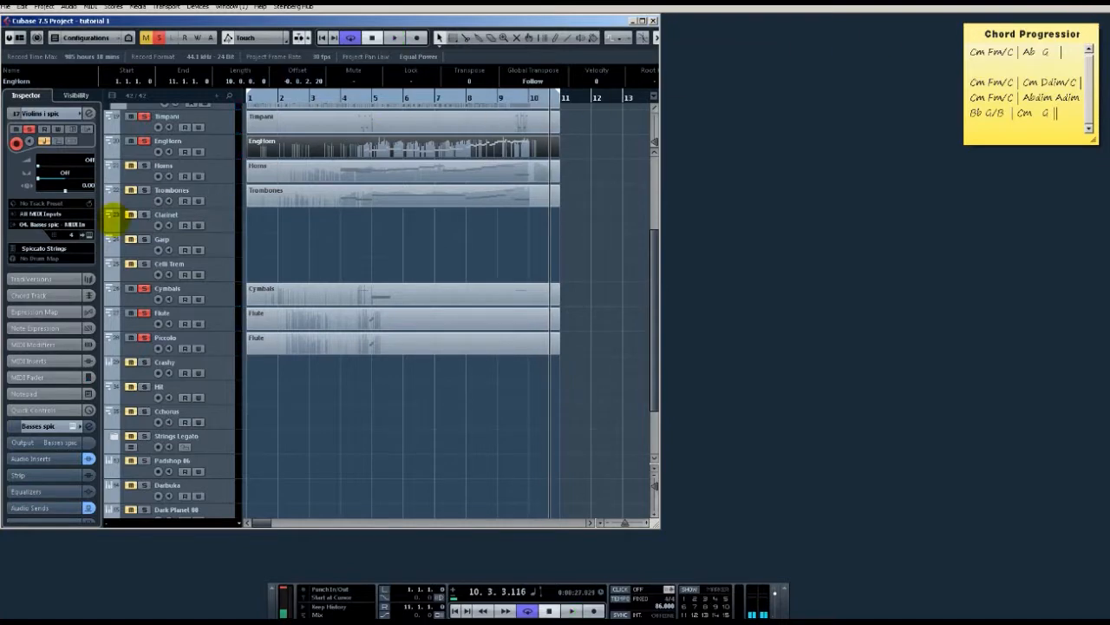
# Step: Add the Horns track to the soloed tracks, and clear the solo state of every track
pyautogui.click(150, 163)
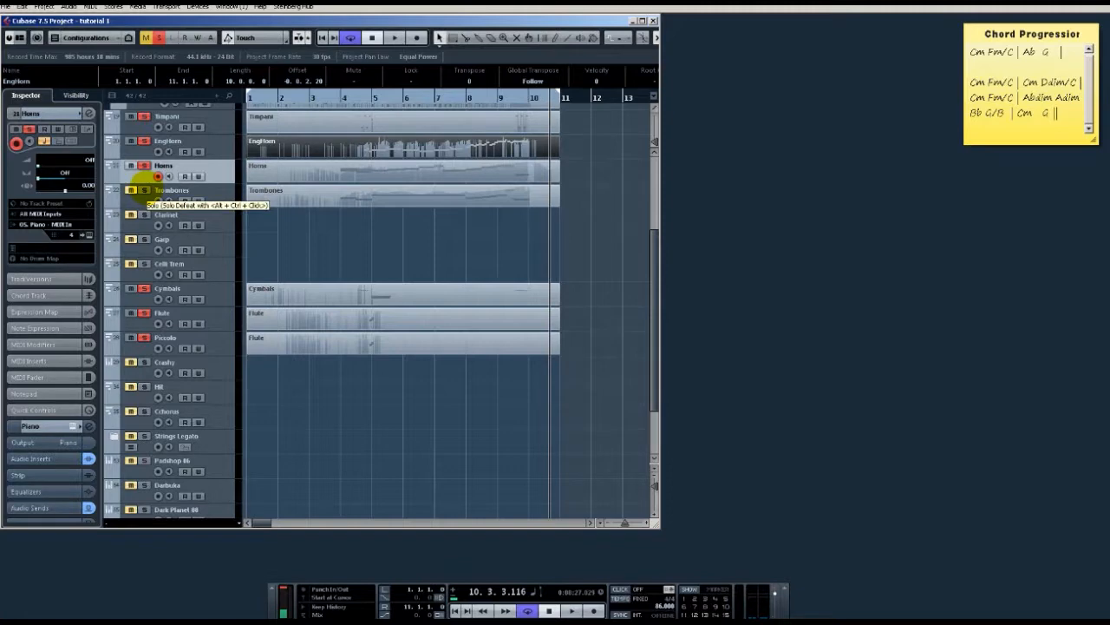
pyautogui.click(144, 189)
pyautogui.click(144, 189)
pyautogui.scroll(3, 139, 132)
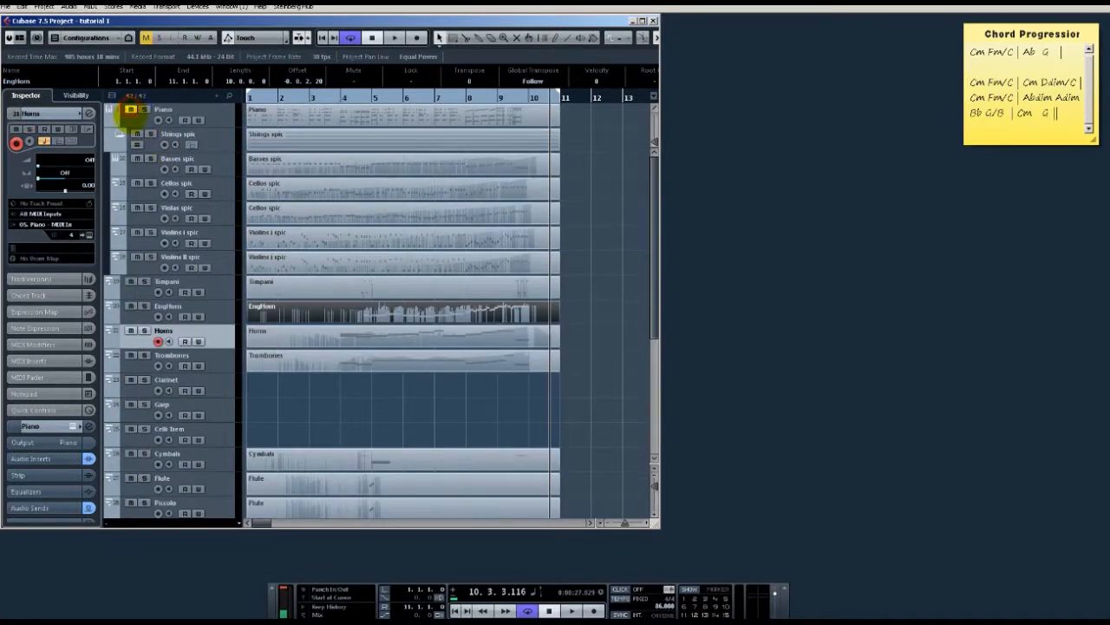
# Step: Play the arrangement from the start, open the Horns and Trombones parts together in the Key Editor, play into bar 10, and close the editor
pyautogui.press('Home')
pyautogui.press('space')
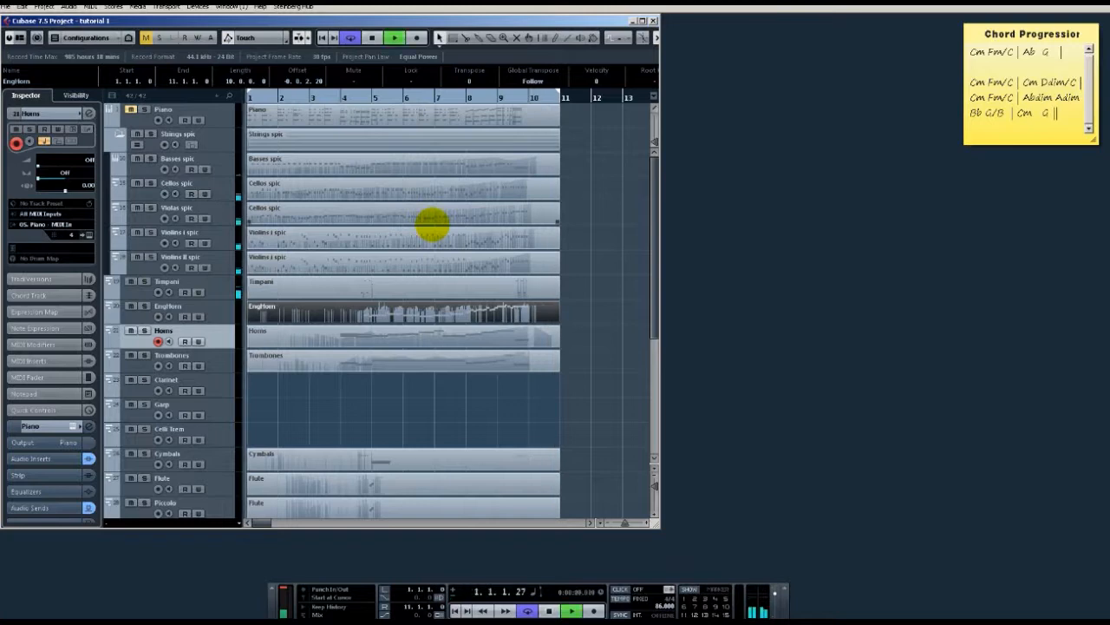
pyautogui.moveTo(404, 375); pyautogui.dragTo(427, 344)
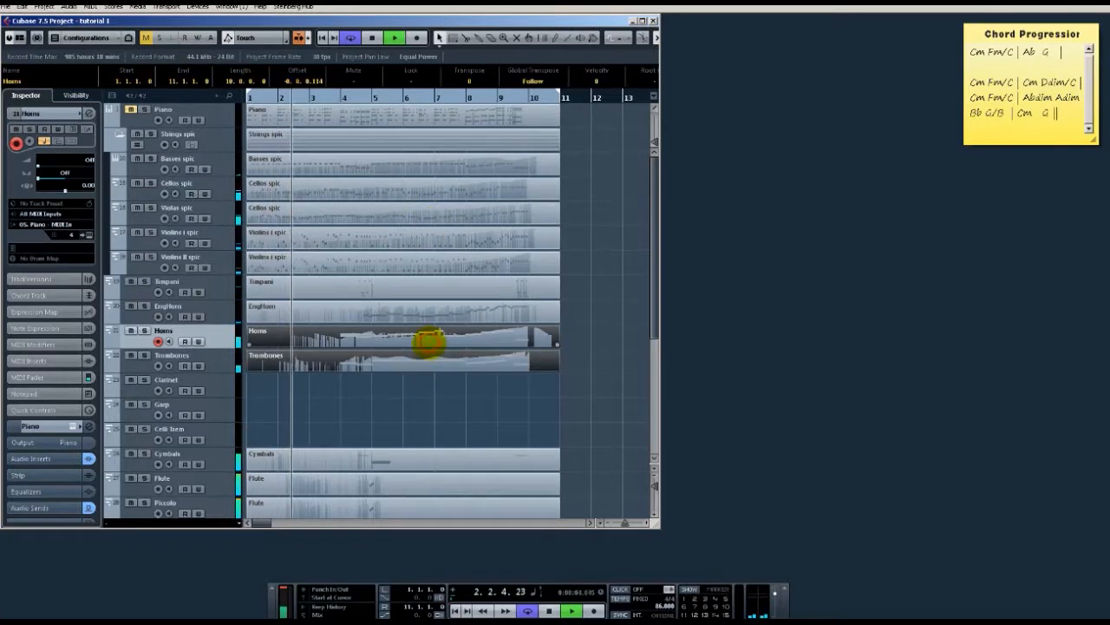
pyautogui.doubleClick(426, 343)
pyautogui.scroll(-2, 427, 334)
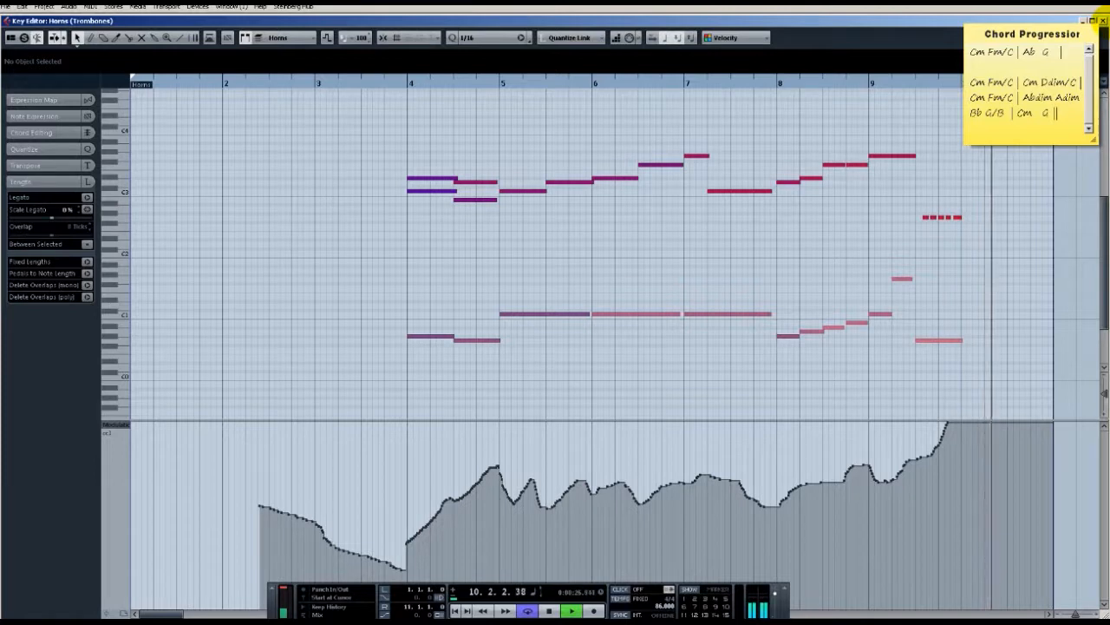
pyautogui.press('space')
pyautogui.click(1103, 20)
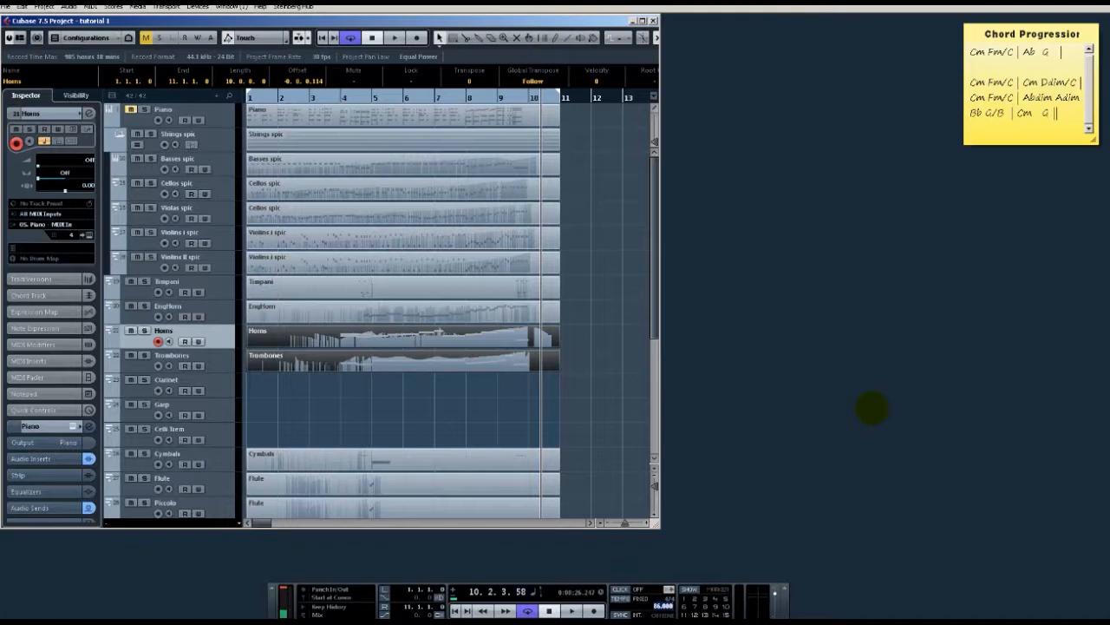
# Step: Try a project tempo of 120, settle on 110, and play the full arrangement from the start into bar 10
pyautogui.press('g')
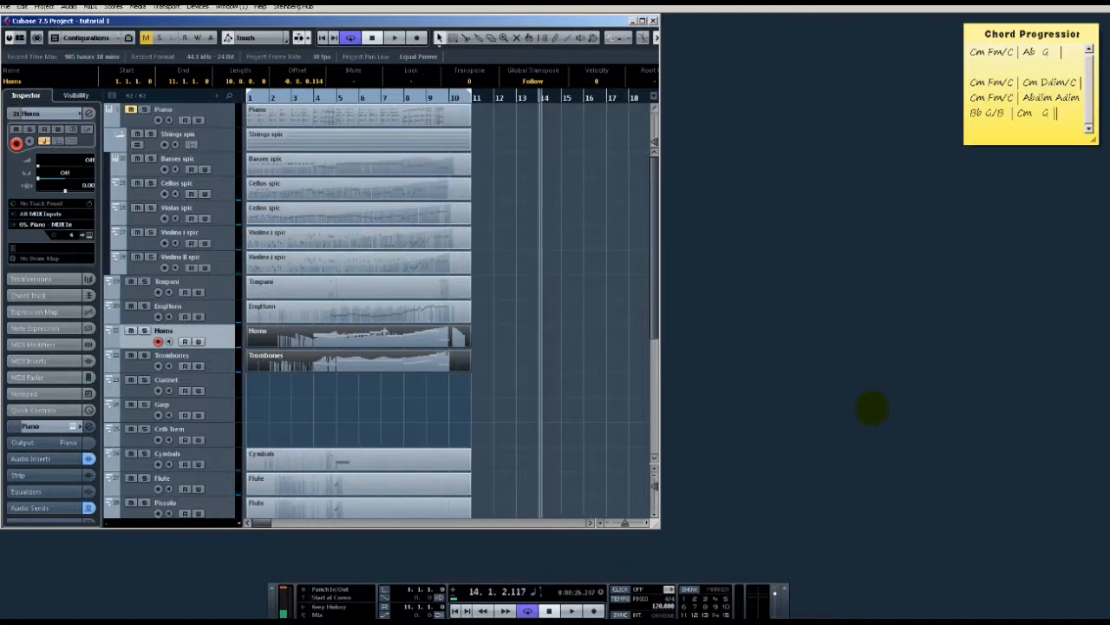
pyautogui.press('Home')
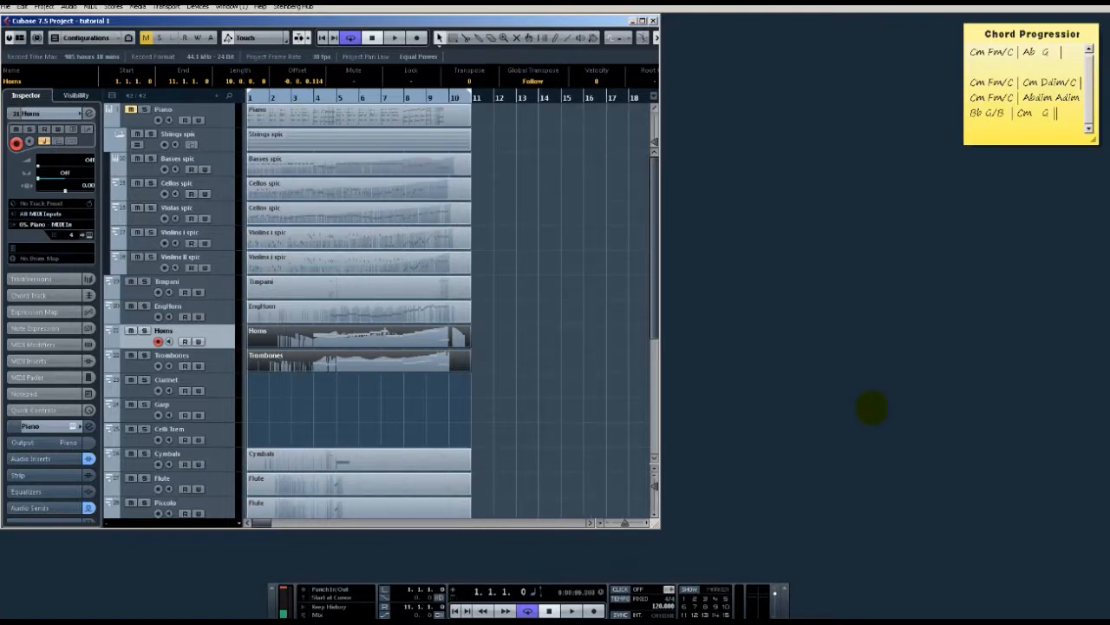
pyautogui.press('space')
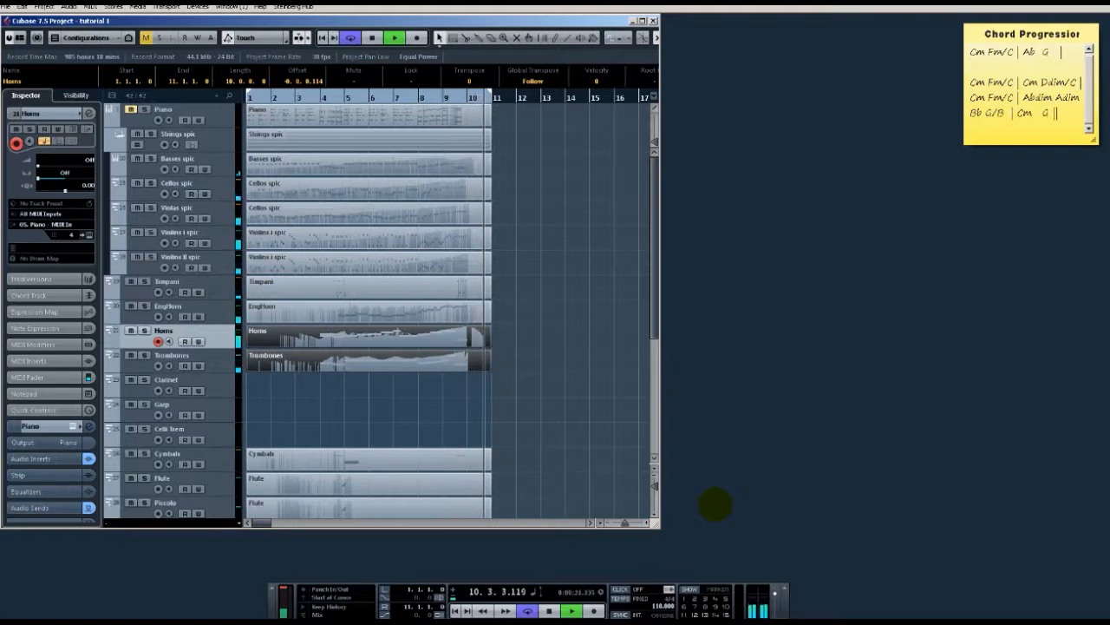
pyautogui.press('space')
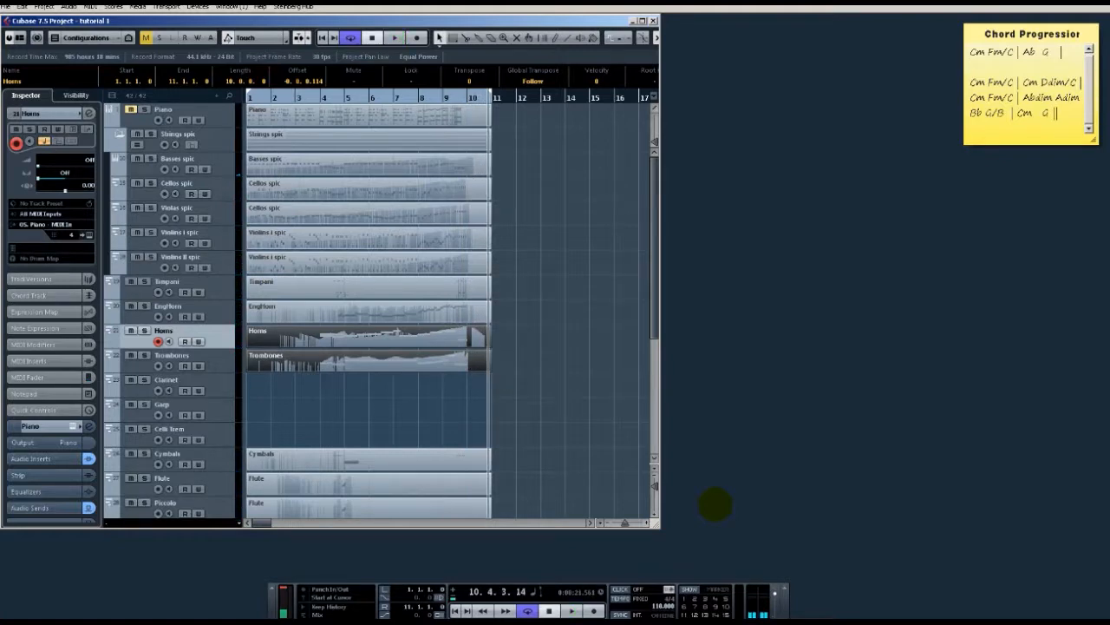